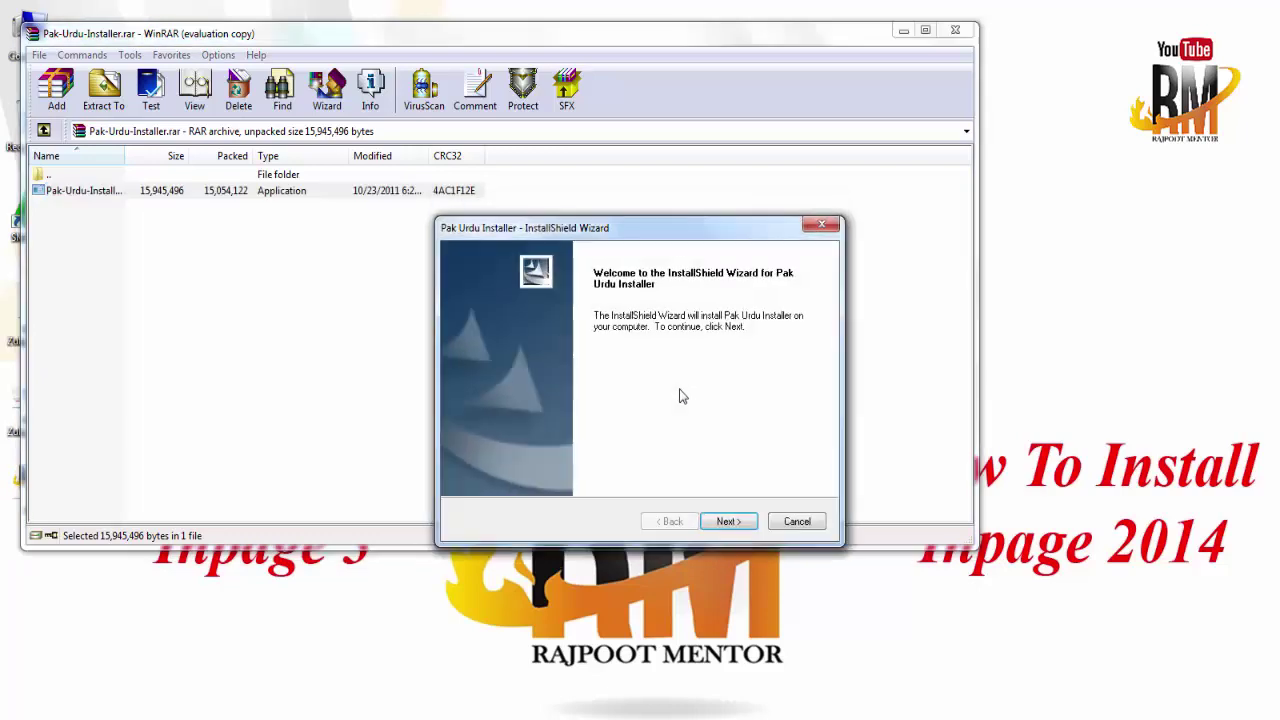
Install Pak Urdu Installer, choosing to restart the computer later, and minimize the archive window
{"action": "left_click", "coordinate": [730, 521]}
{"action": "left_click", "coordinate": [731, 519]}
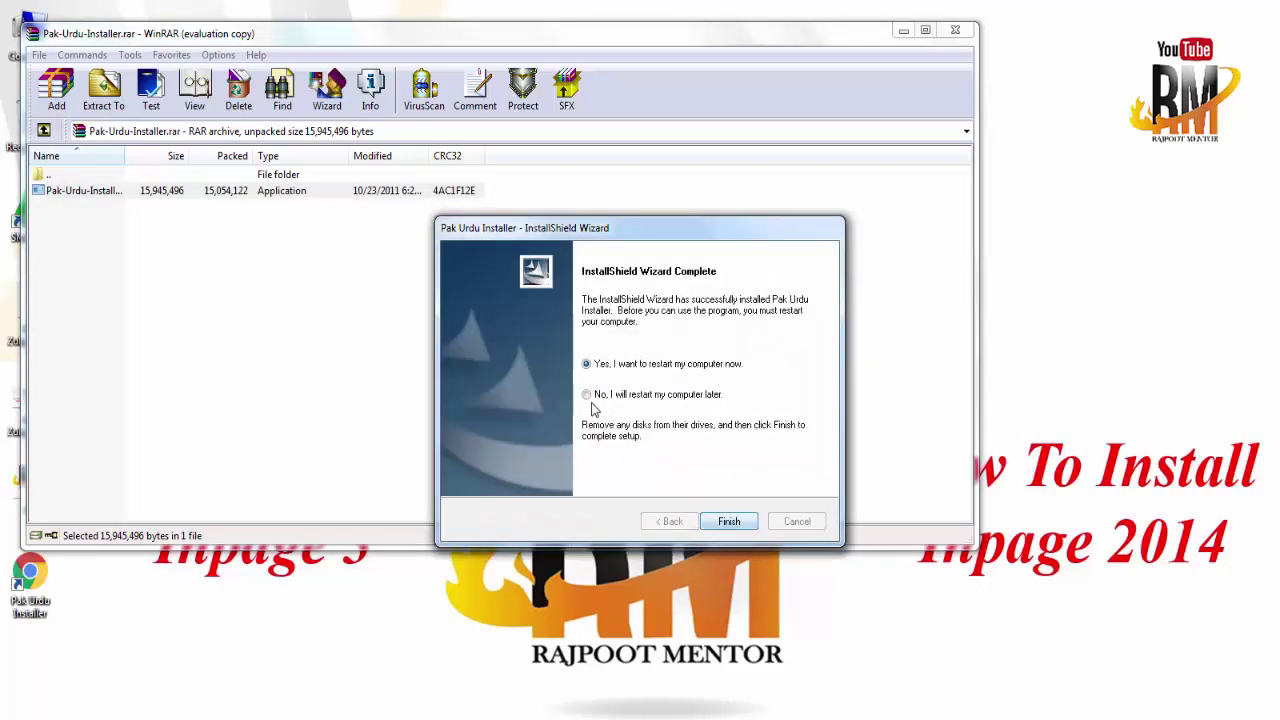
{"action": "left_click", "coordinate": [586, 394]}
{"action": "left_click", "coordinate": [731, 524]}
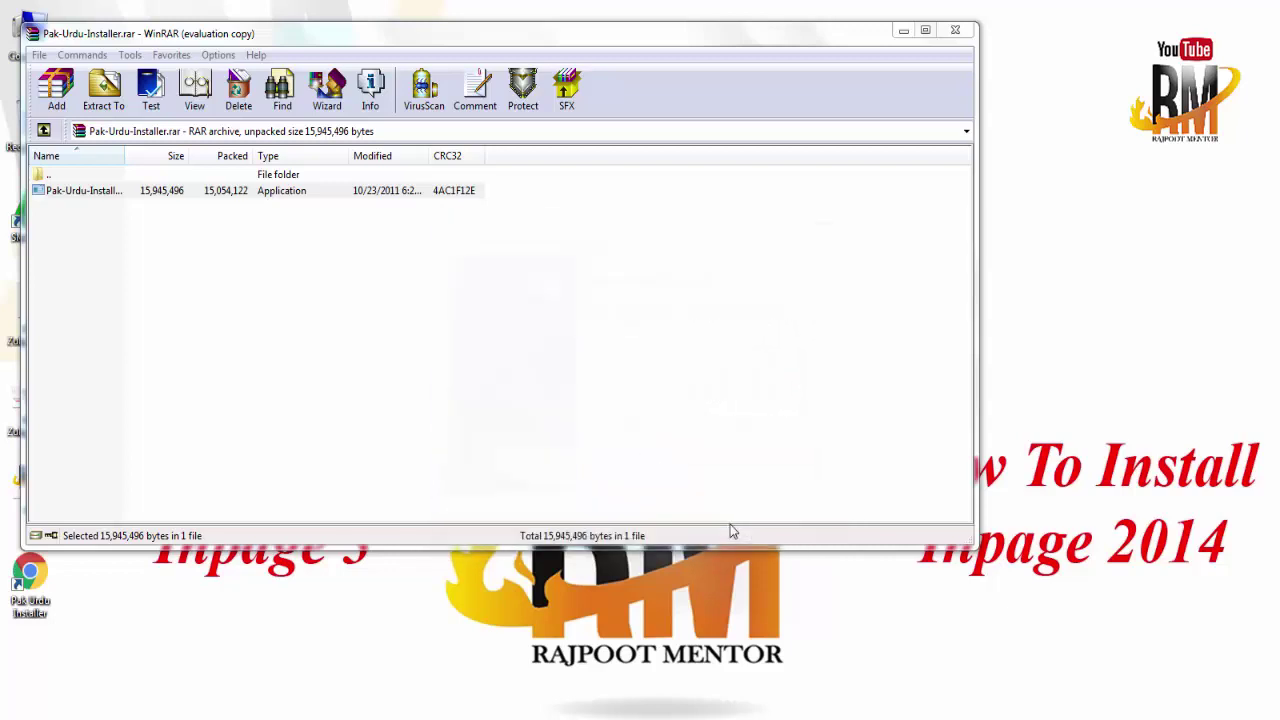
{"action": "left_click", "coordinate": [903, 31]}
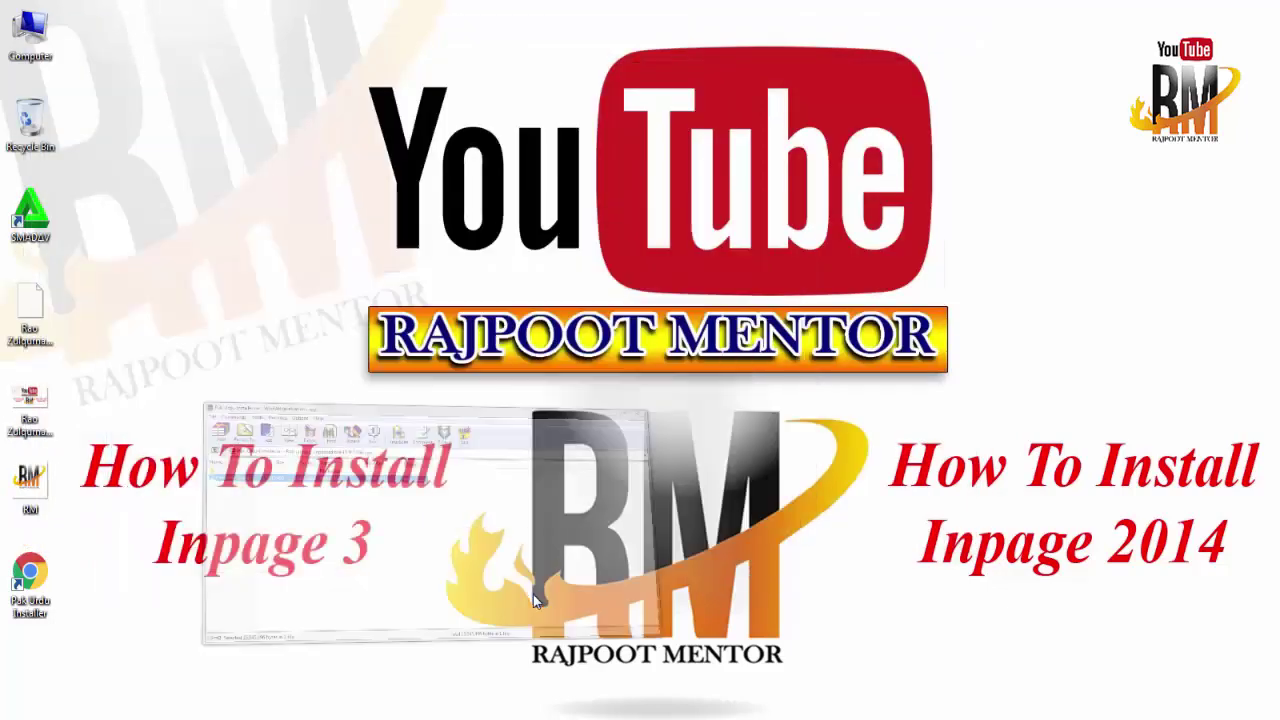
Launch Inpagex4.exe from the InPageX4 Setup archive in the Soft ware folder
{"action": "mouse_move", "coordinate": [163, 703]}
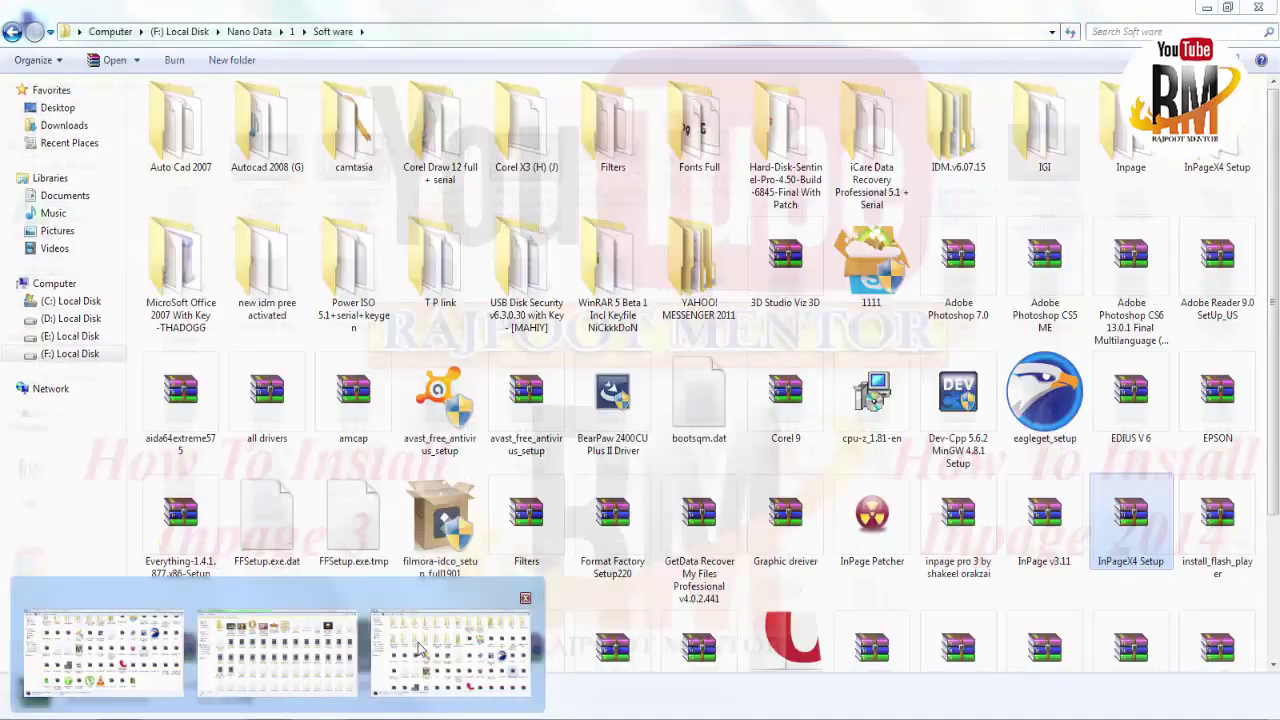
{"action": "left_click", "coordinate": [450, 650]}
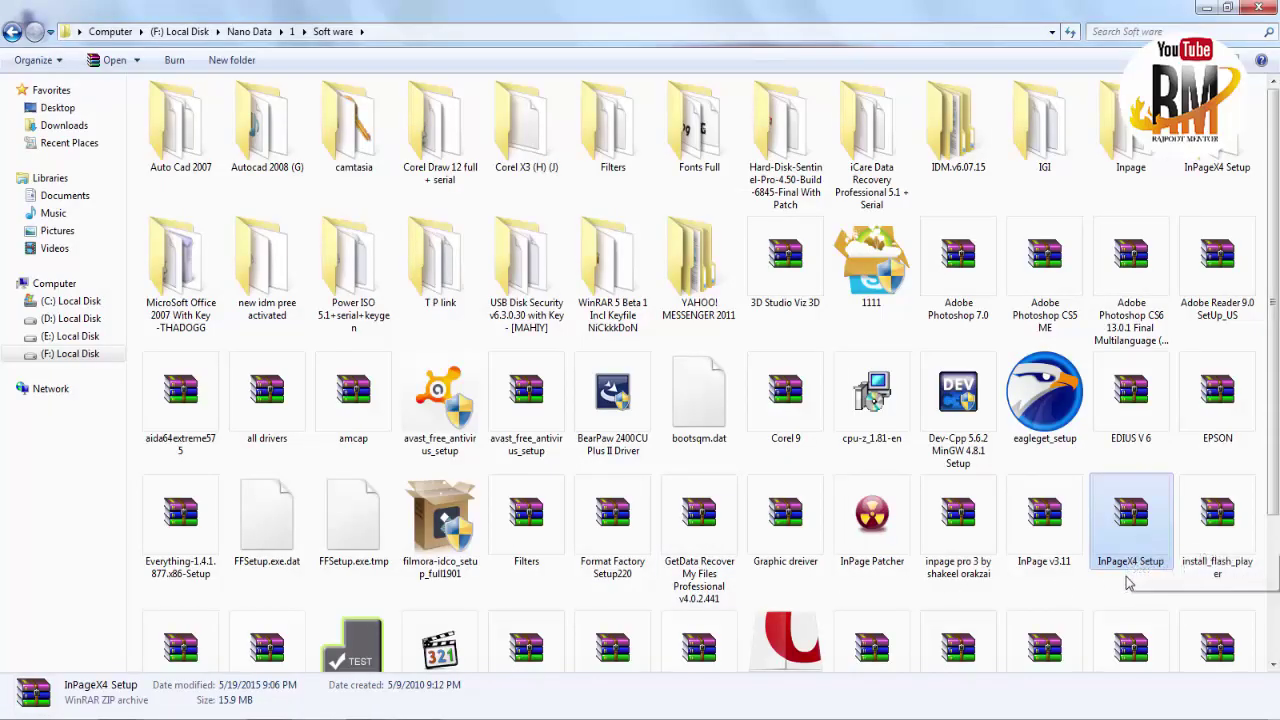
{"action": "double_click", "coordinate": [1136, 543]}
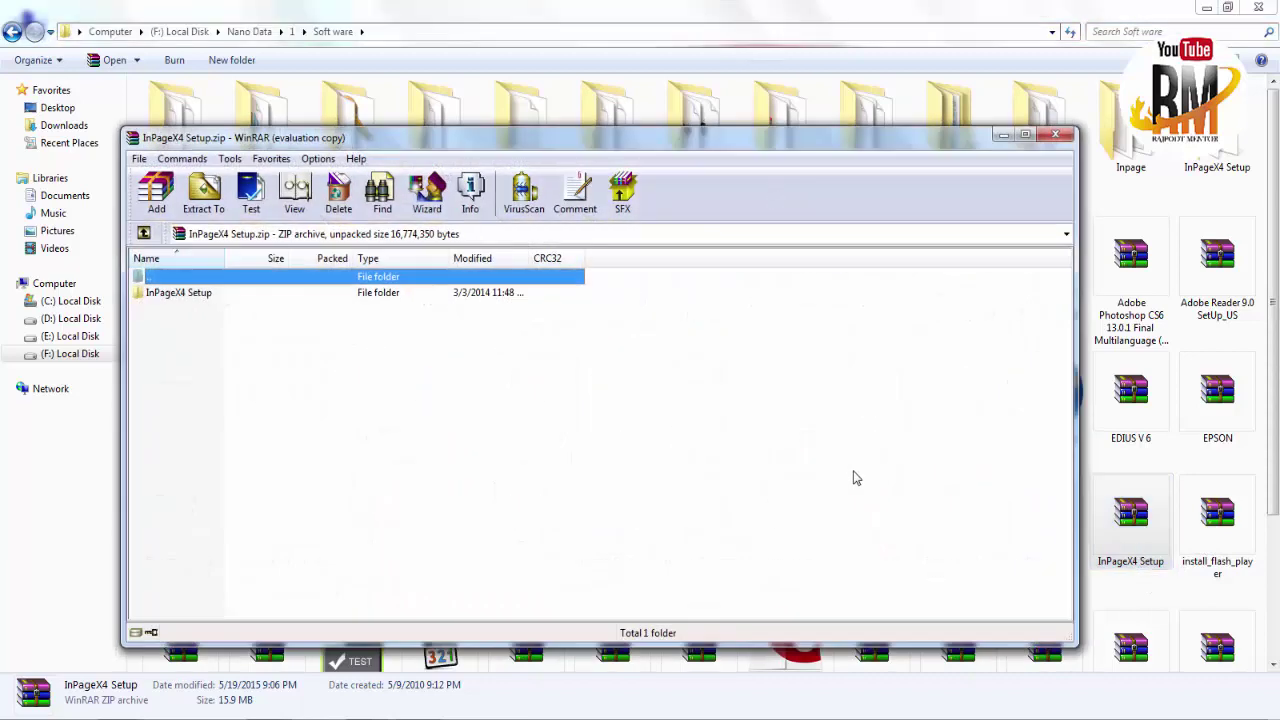
{"action": "double_click", "coordinate": [170, 292]}
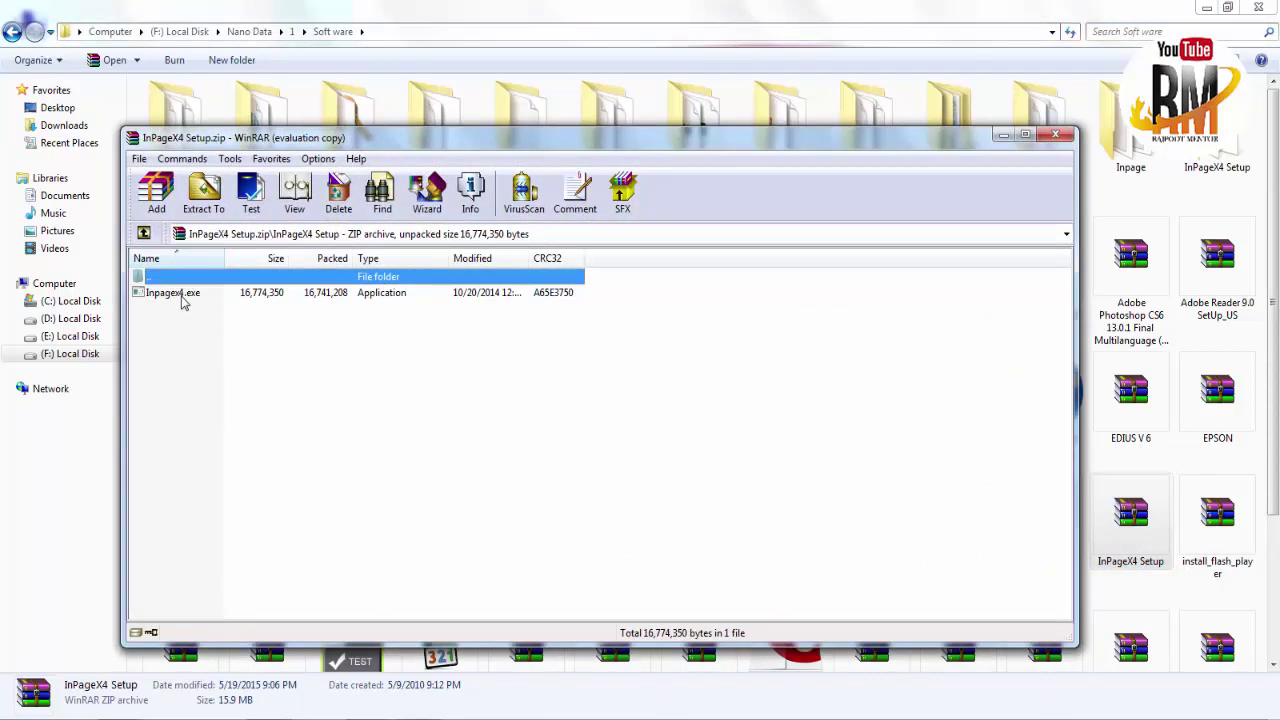
{"action": "double_click", "coordinate": [180, 294]}
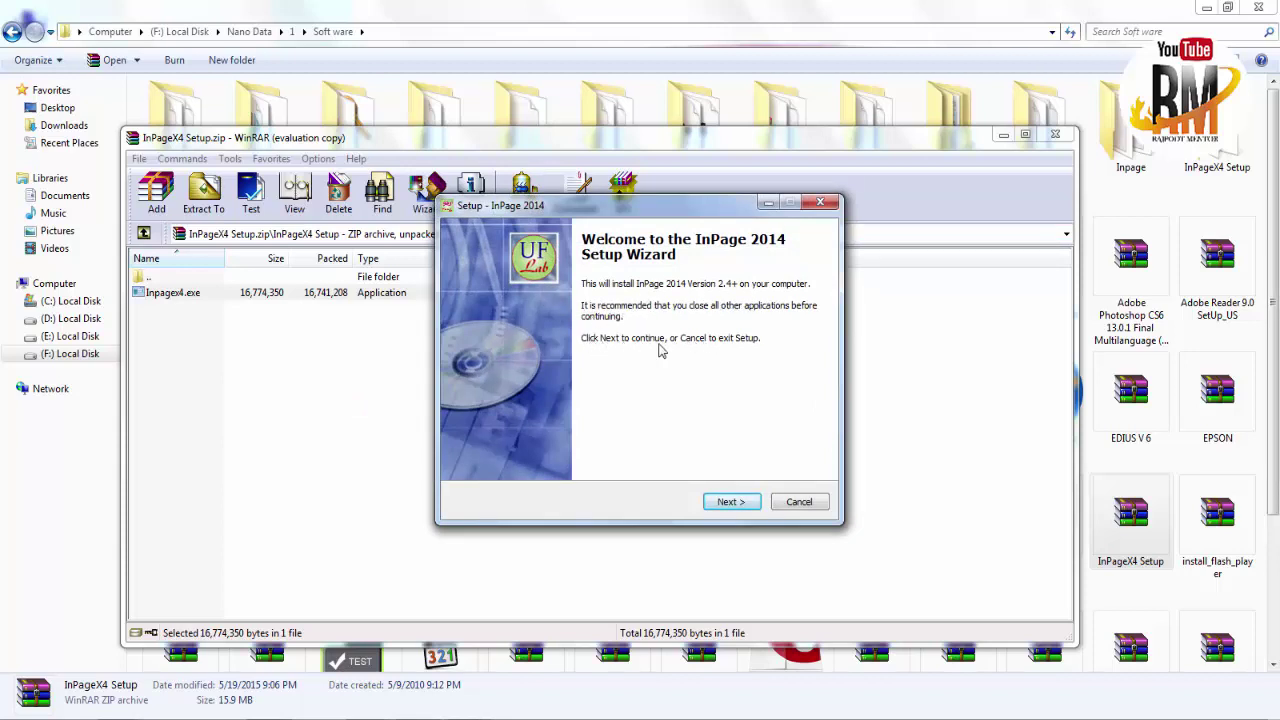
Accept the InPage 2014 license agreement and proceed past the setup's information page
{"action": "left_click", "coordinate": [741, 507]}
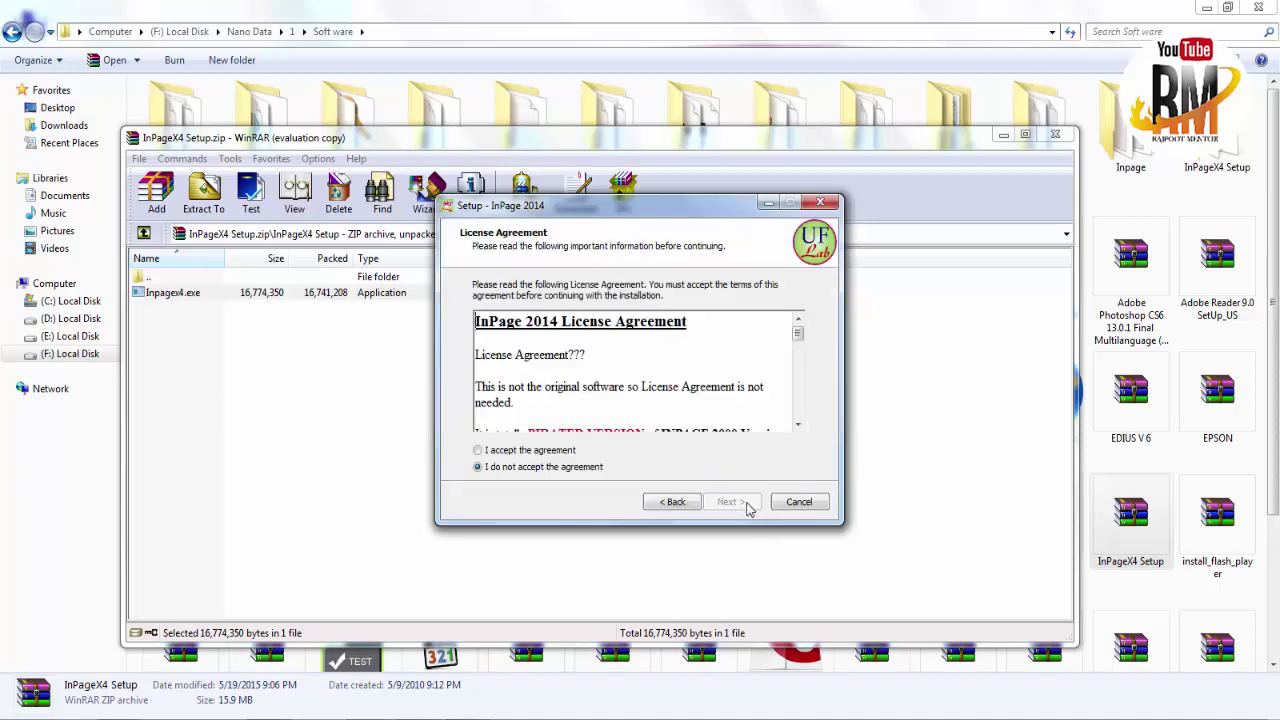
{"action": "left_click", "coordinate": [502, 451]}
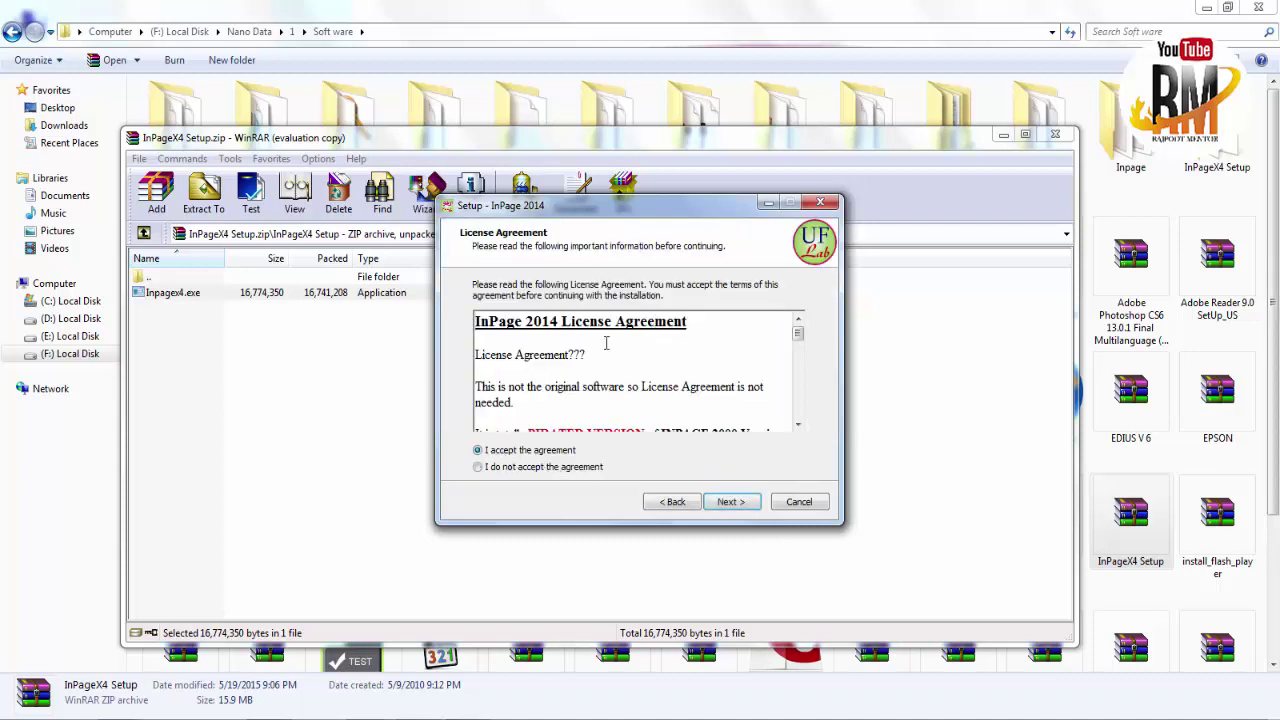
{"action": "left_click", "coordinate": [733, 500]}
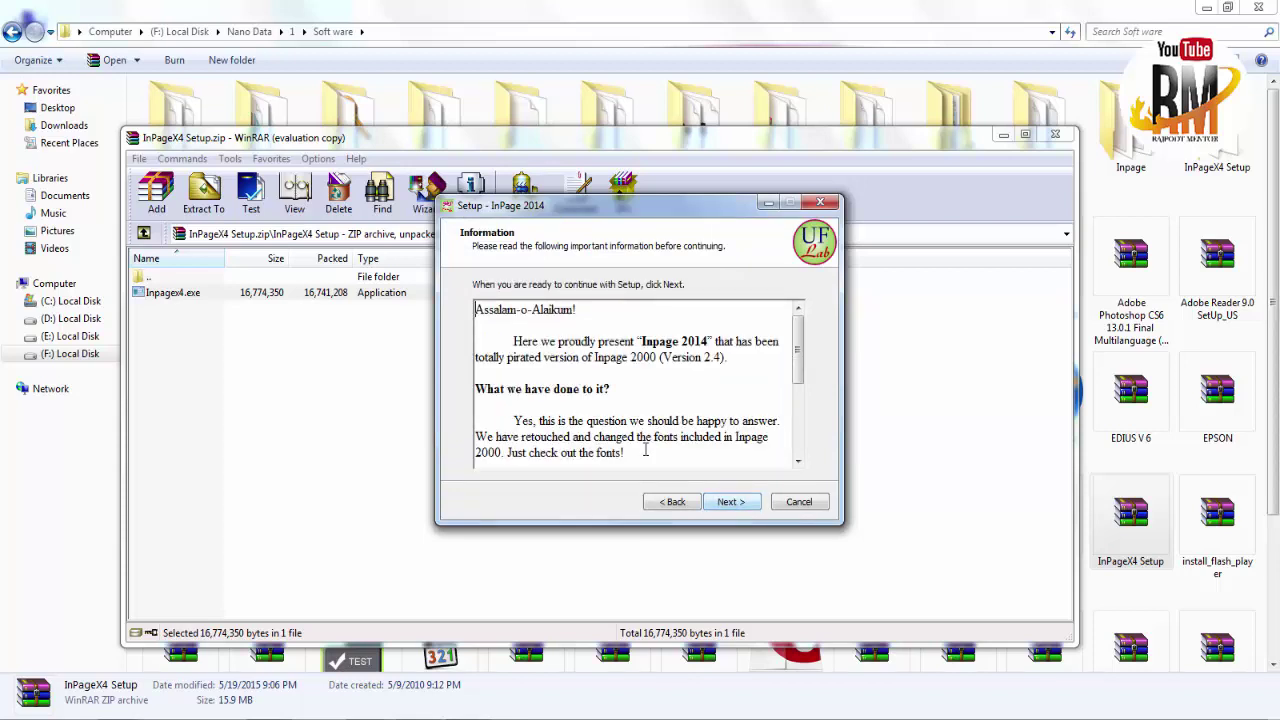
{"action": "mouse_move", "coordinate": [800, 378]}
{"action": "left_mouse_down"}
{"action": "mouse_move", "coordinate": [802, 470]}
{"action": "mouse_move", "coordinate": [800, 372]}
{"action": "left_mouse_up"}
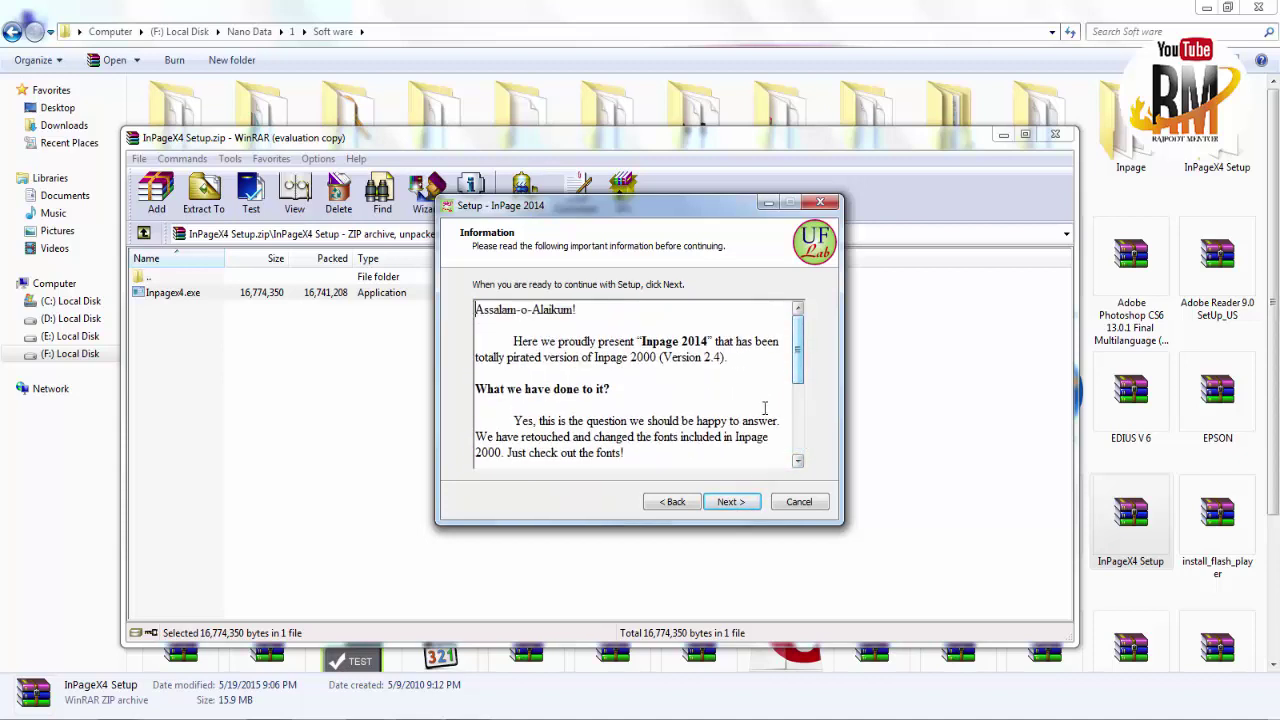
{"action": "left_click", "coordinate": [731, 506]}
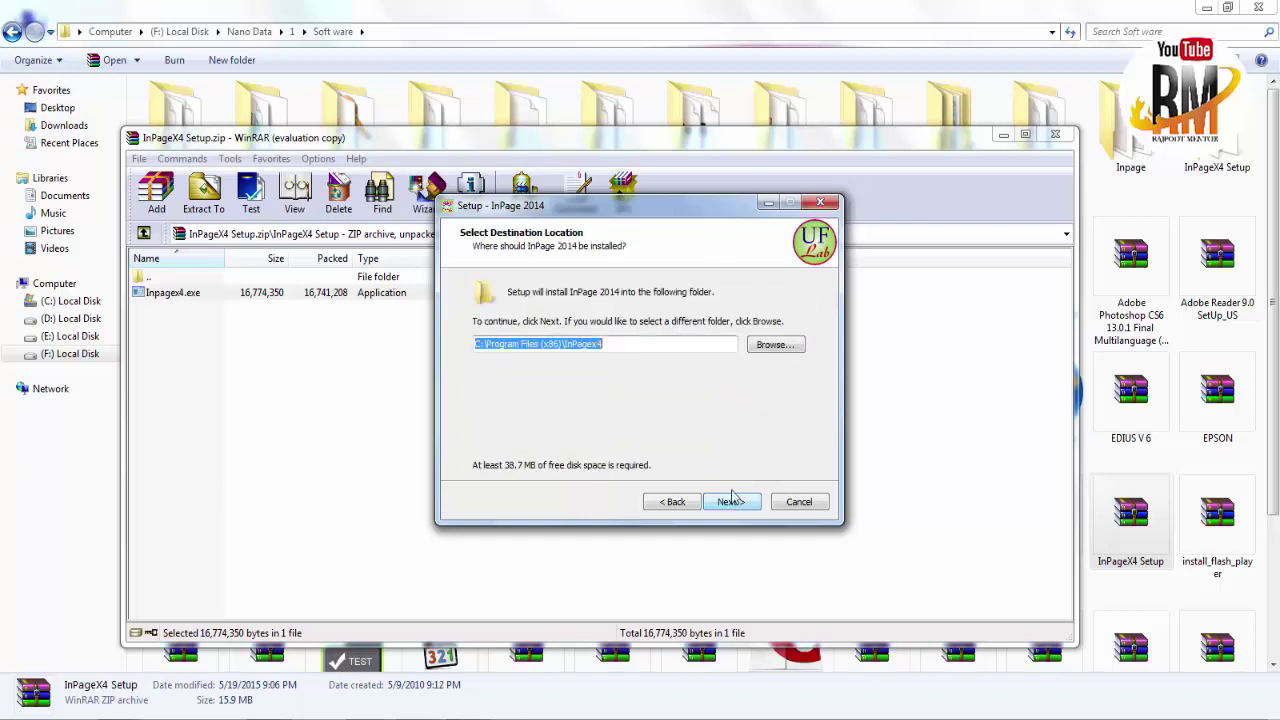
Install InPage 2014 into the existing folder C:\Program Files (x86)\InPagex4 with a desktop icon
{"action": "left_click", "coordinate": [731, 501]}
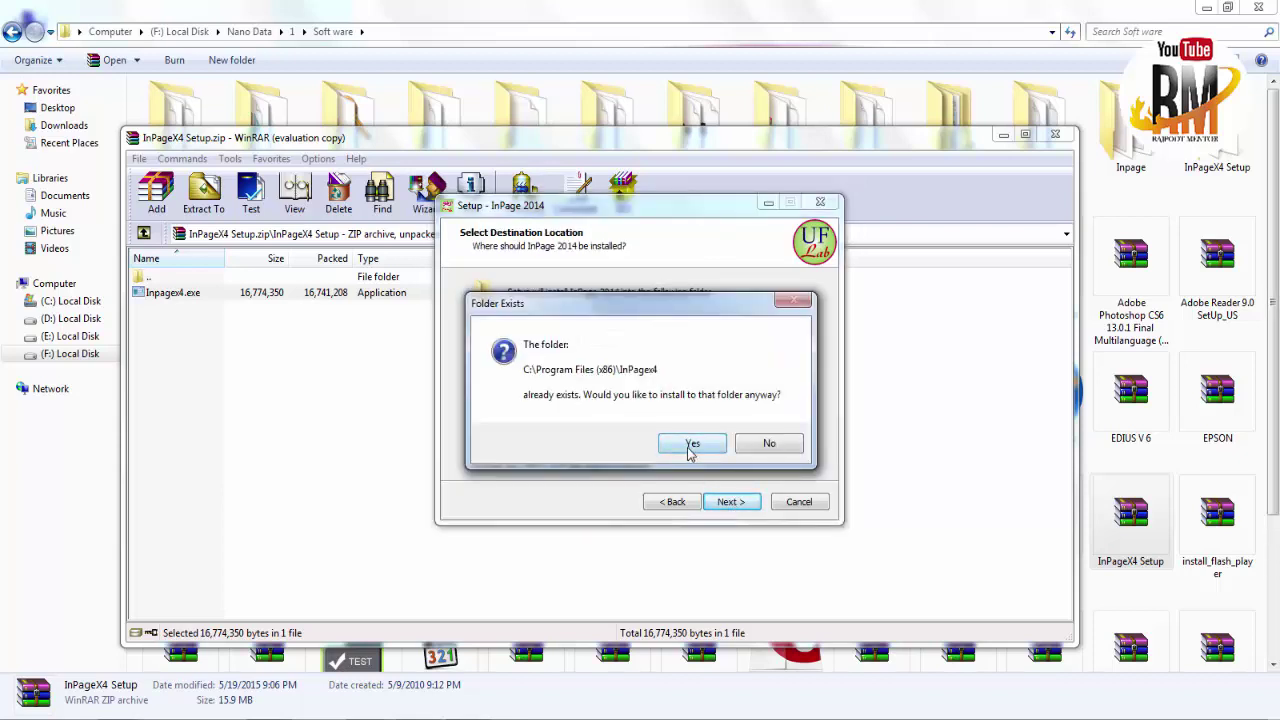
{"action": "left_click", "coordinate": [690, 447]}
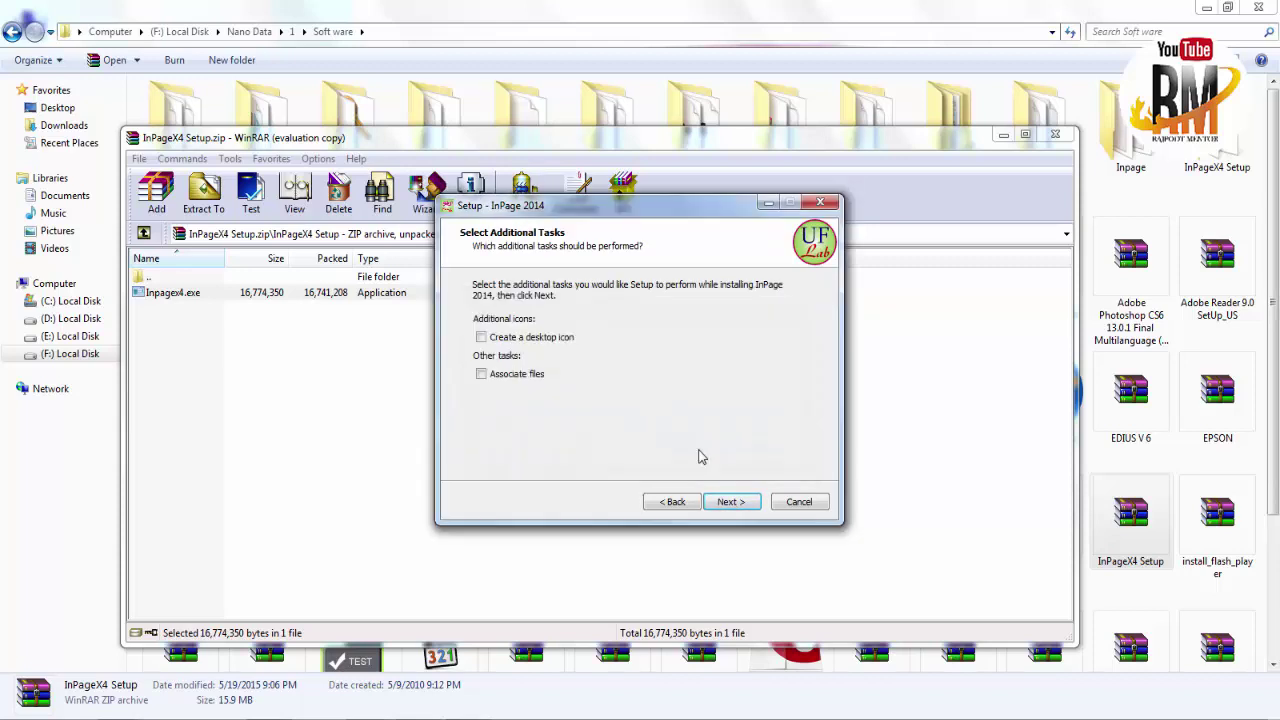
{"action": "left_click", "coordinate": [487, 337]}
{"action": "left_click", "coordinate": [738, 505]}
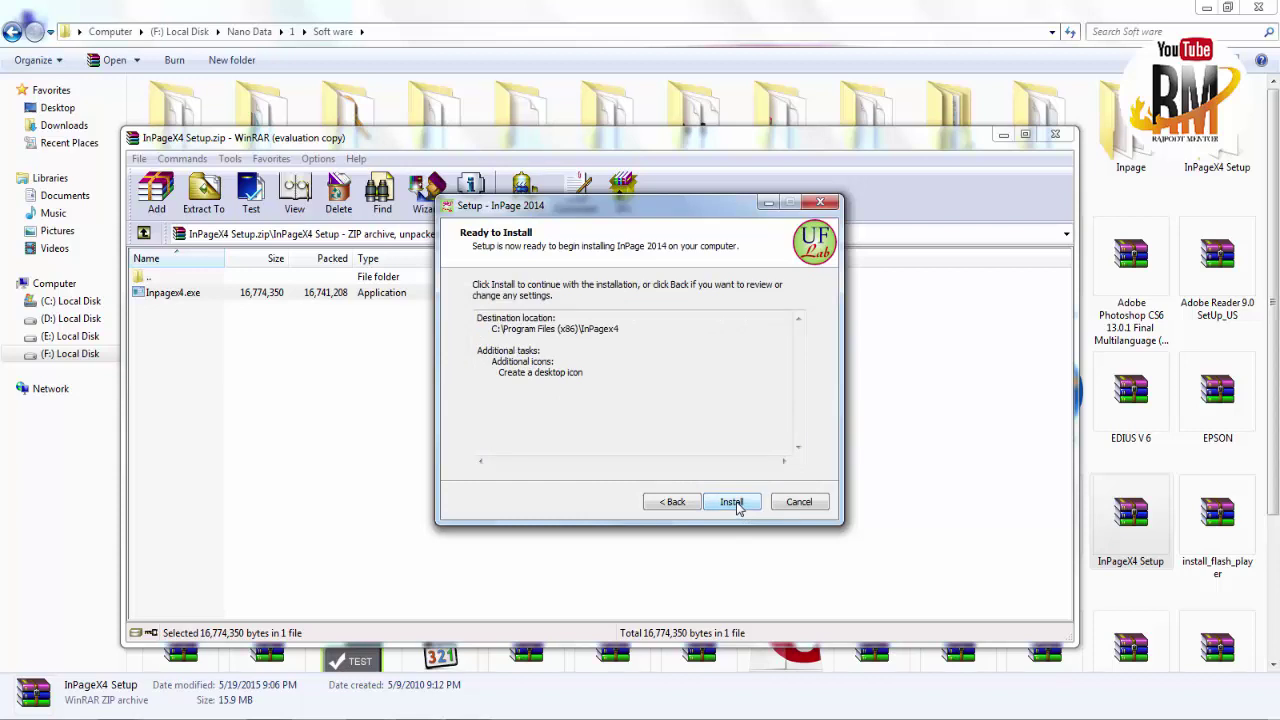
{"action": "left_click", "coordinate": [740, 505]}
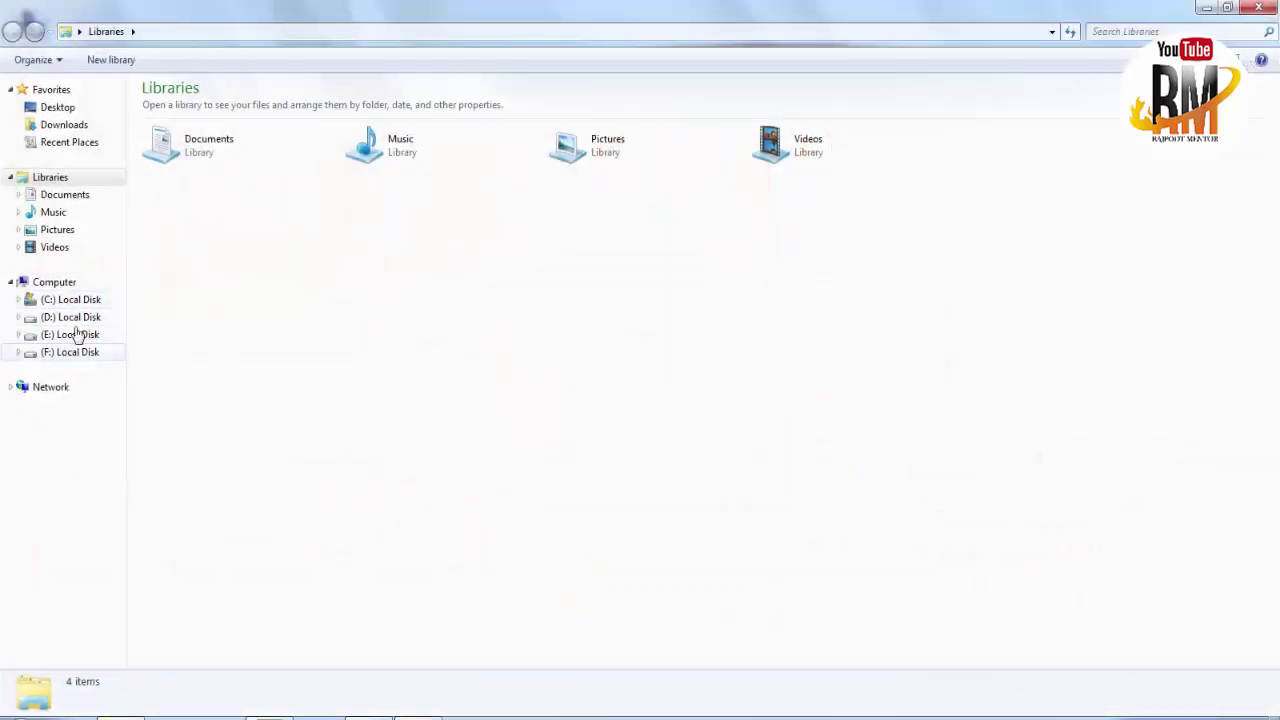
Open the Soft ware folder in F:\Nano Data\1
{"action": "left_click", "coordinate": [54, 282]}
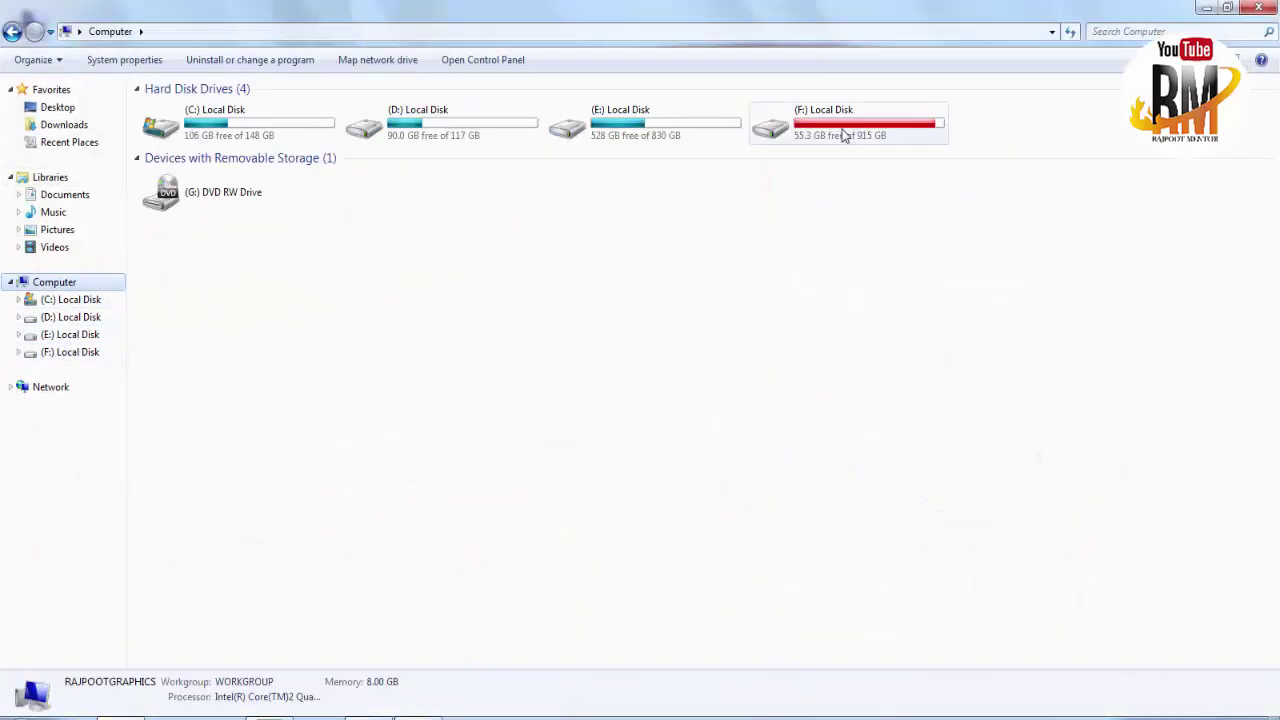
{"action": "double_click", "coordinate": [843, 131]}
{"action": "double_click", "coordinate": [1141, 232]}
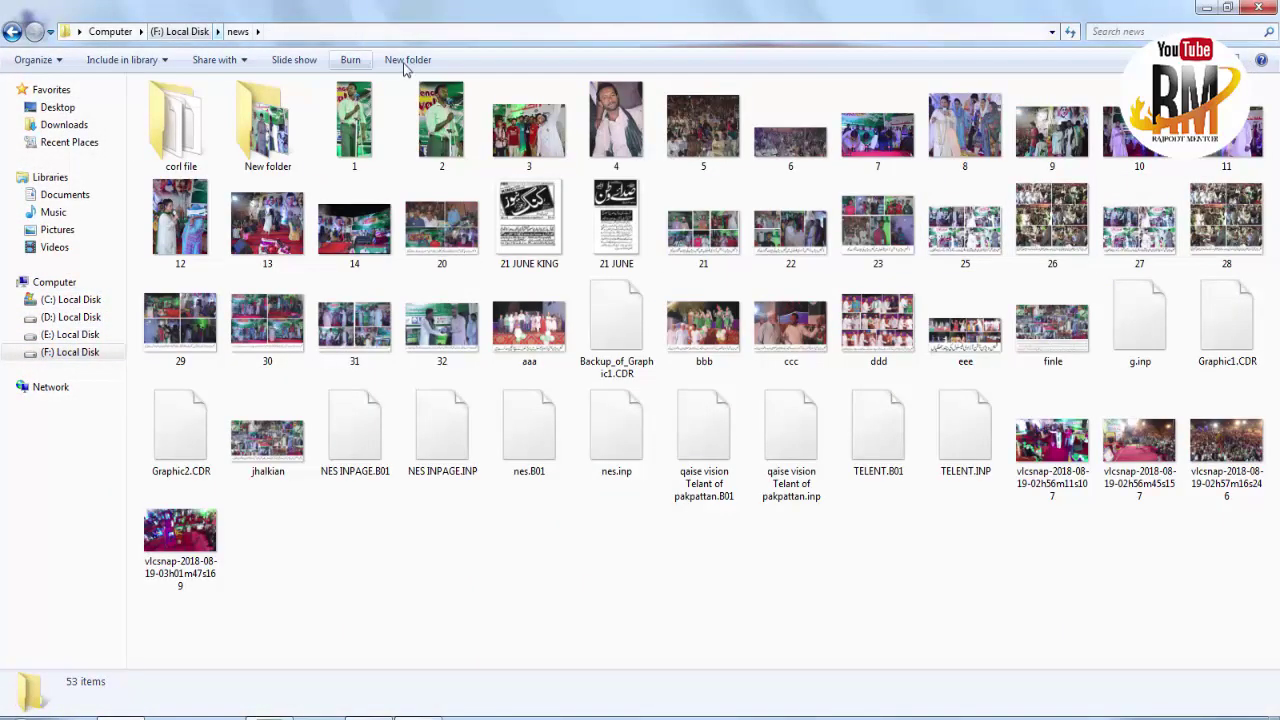
{"action": "left_click", "coordinate": [180, 31]}
{"action": "double_click", "coordinate": [1053, 237]}
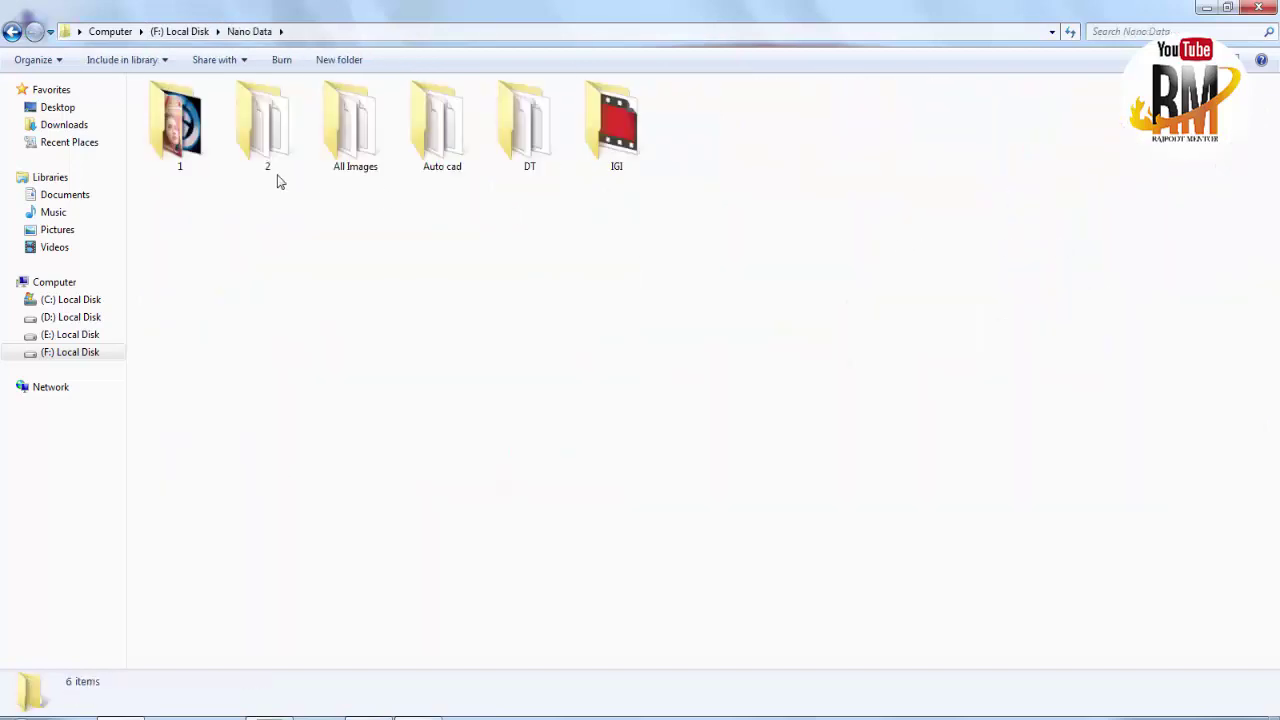
{"action": "double_click", "coordinate": [180, 125]}
{"action": "double_click", "coordinate": [789, 128]}
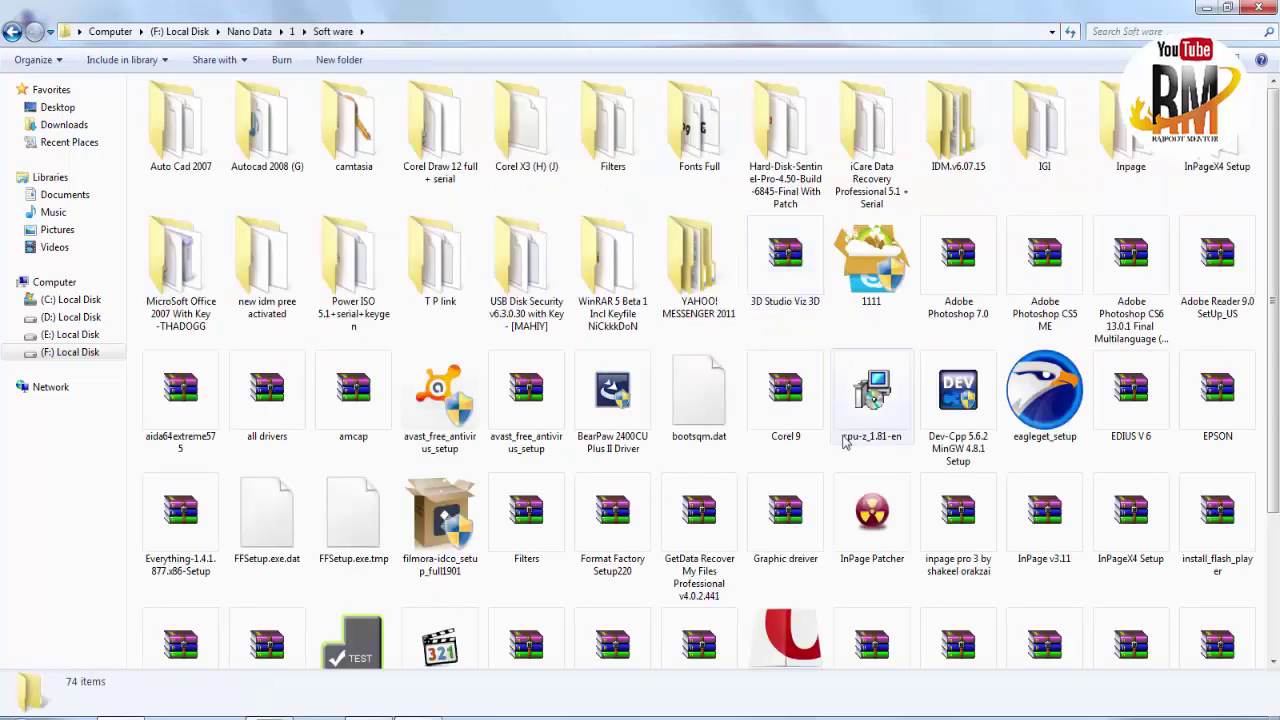
Launch InPage Pro 3.exe from the inpage pro 3 archive and let Smadav keep it running
{"action": "scroll", "coordinate": [524, 474], "scroll_direction": "down", "scroll_amount": 2}
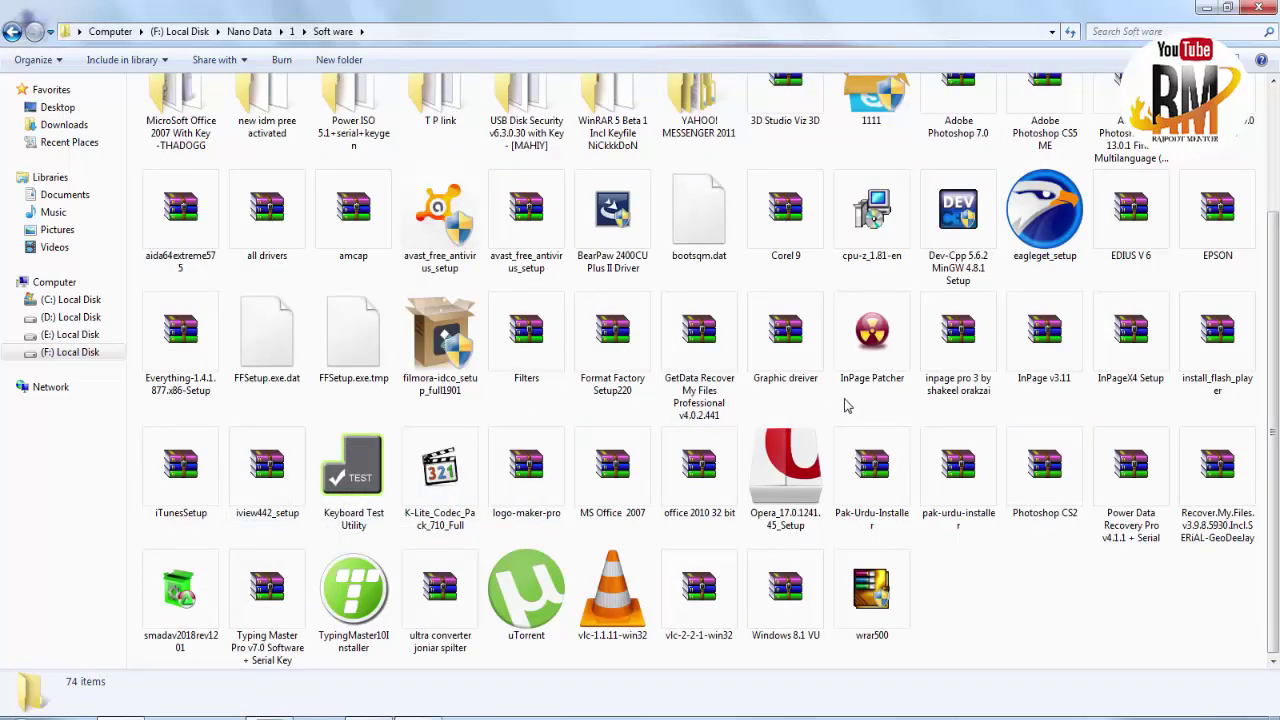
{"action": "double_click", "coordinate": [930, 395]}
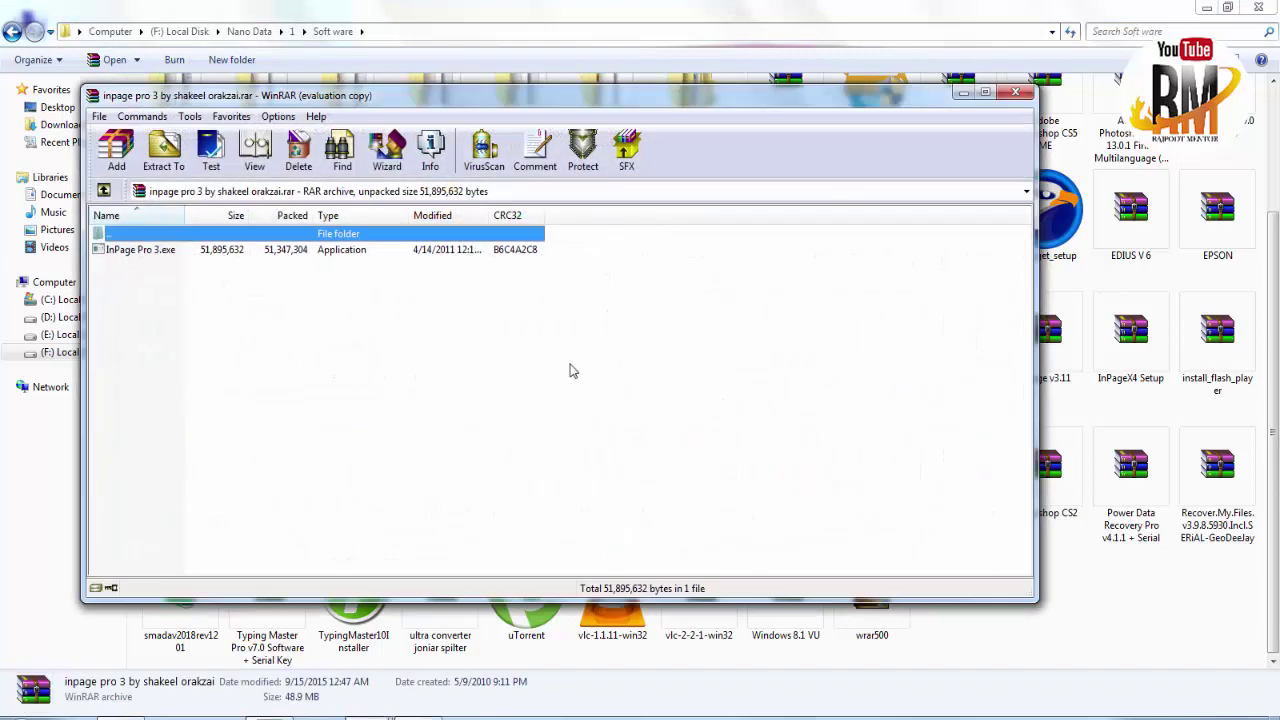
{"action": "double_click", "coordinate": [312, 251]}
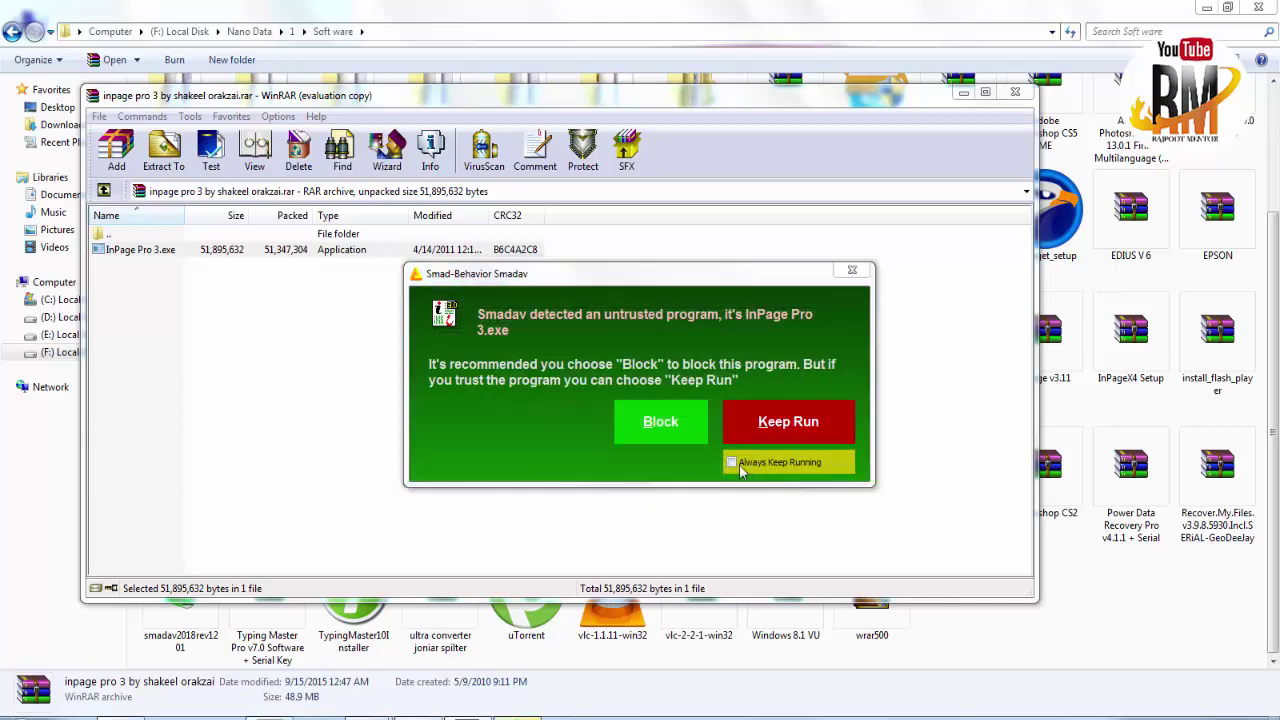
{"action": "left_click", "coordinate": [755, 427]}
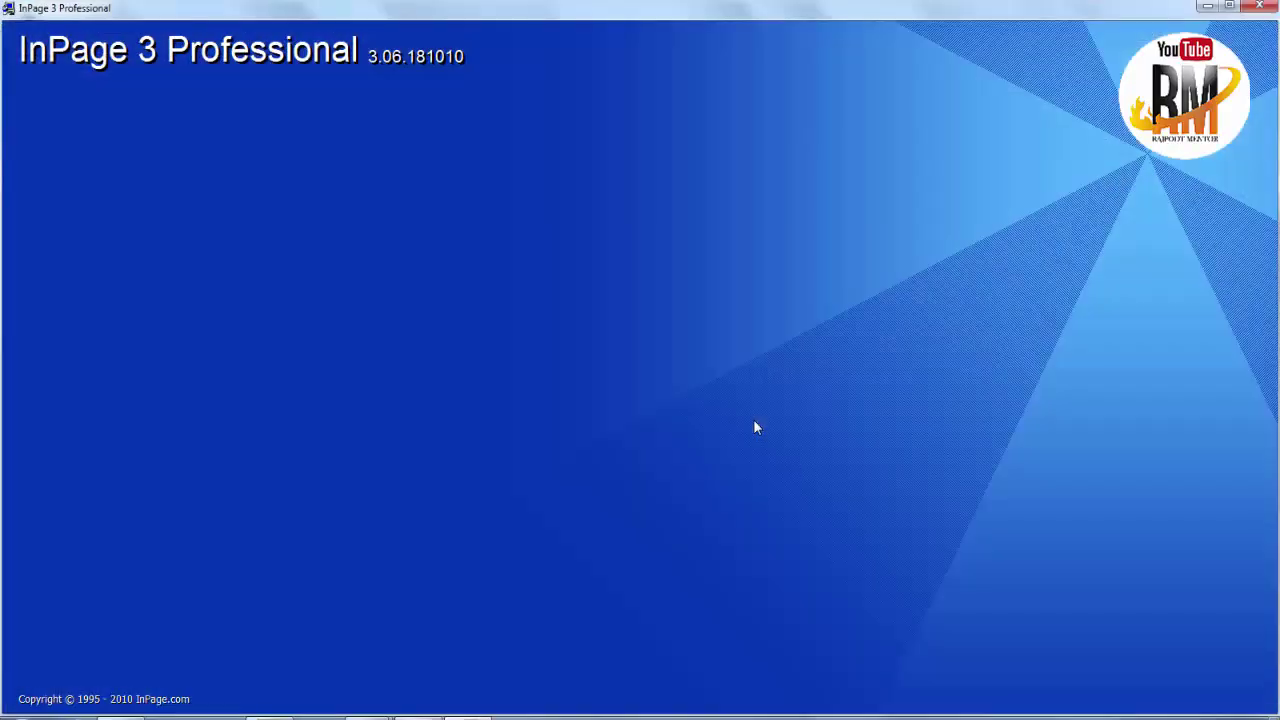
Accept the InPage 3 license and install to C:\Program Files (x86)\InPage with all shortcuts, keeping the current Windows color scheme without further reminders
{"action": "left_click", "coordinate": [737, 508]}
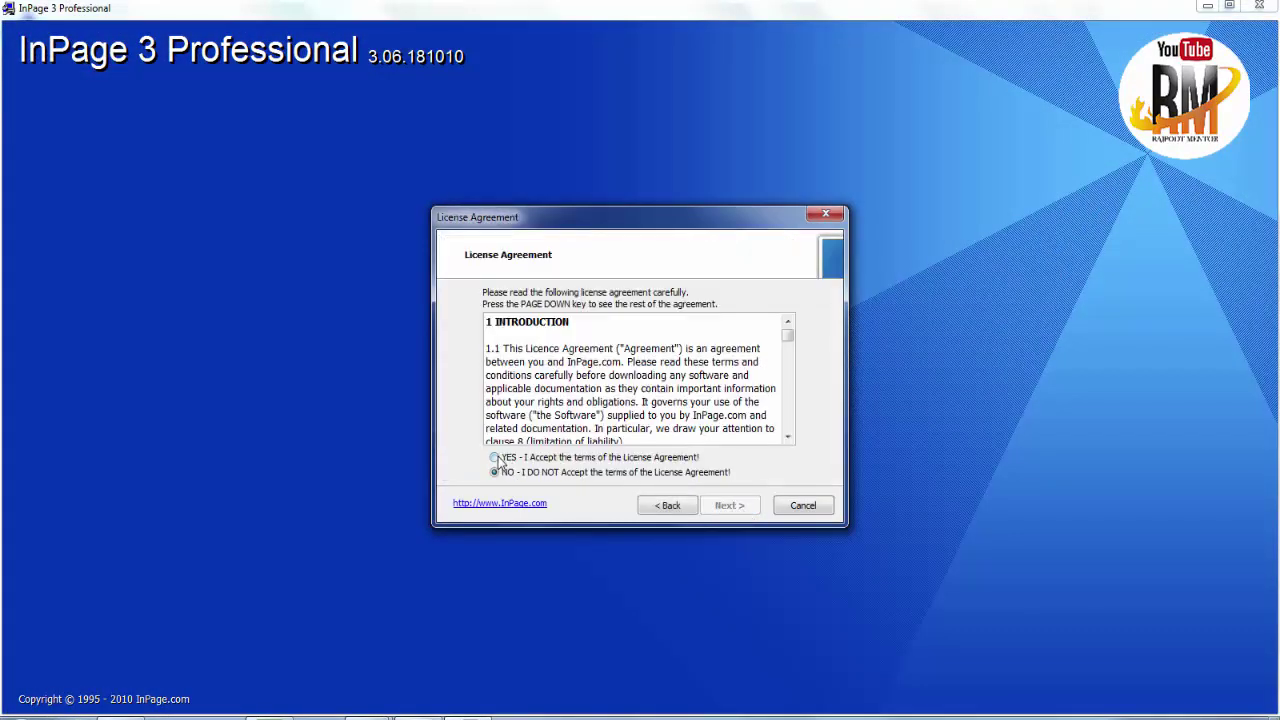
{"action": "left_click", "coordinate": [495, 457]}
{"action": "left_click", "coordinate": [744, 511]}
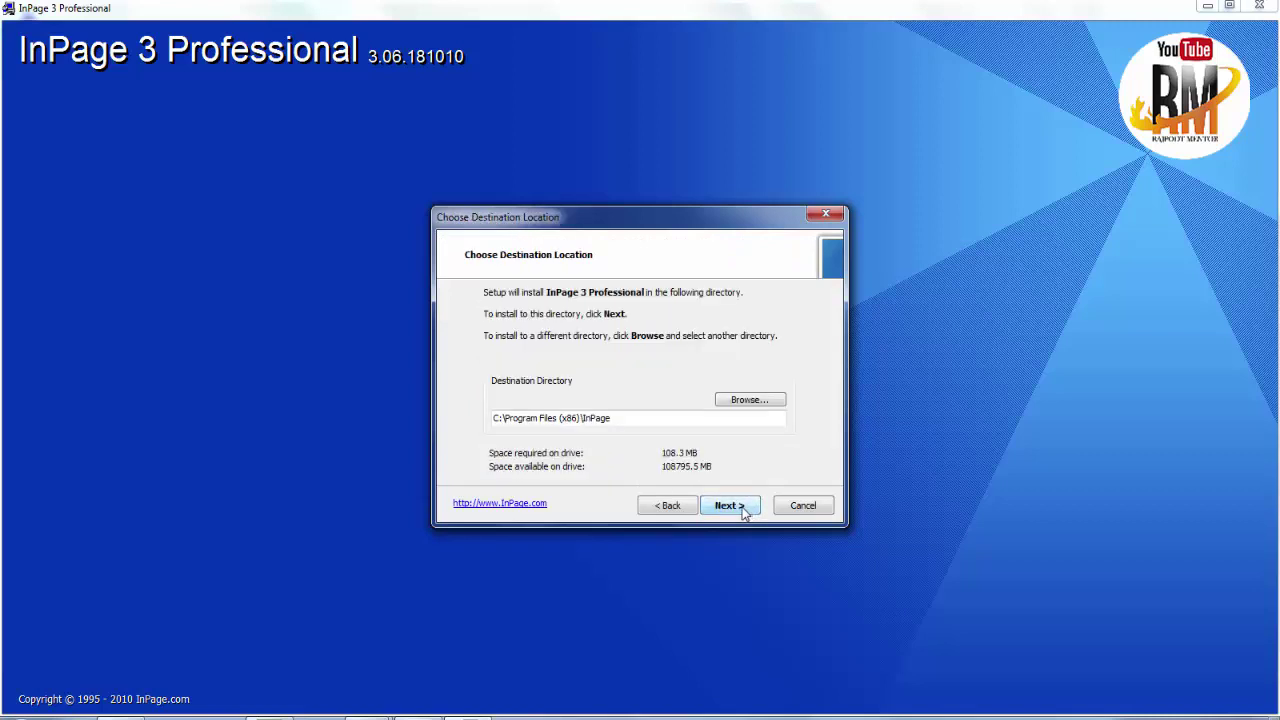
{"action": "left_click", "coordinate": [744, 508]}
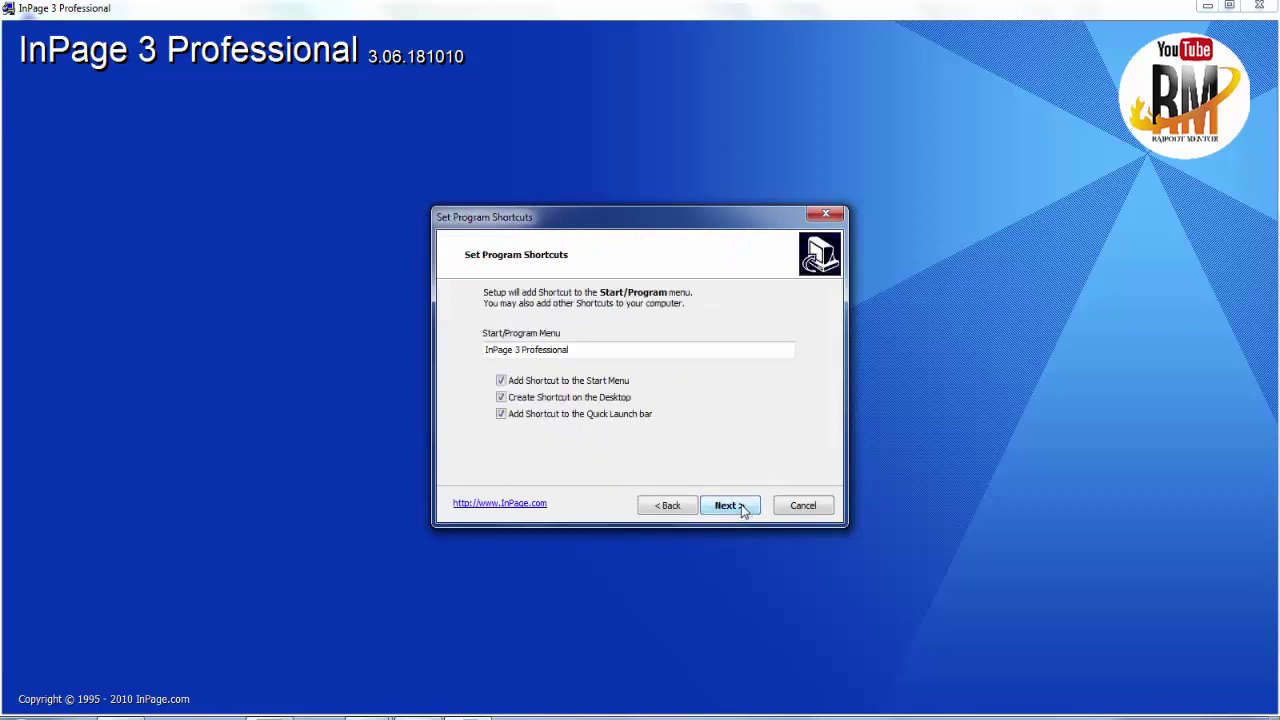
{"action": "left_click", "coordinate": [743, 510]}
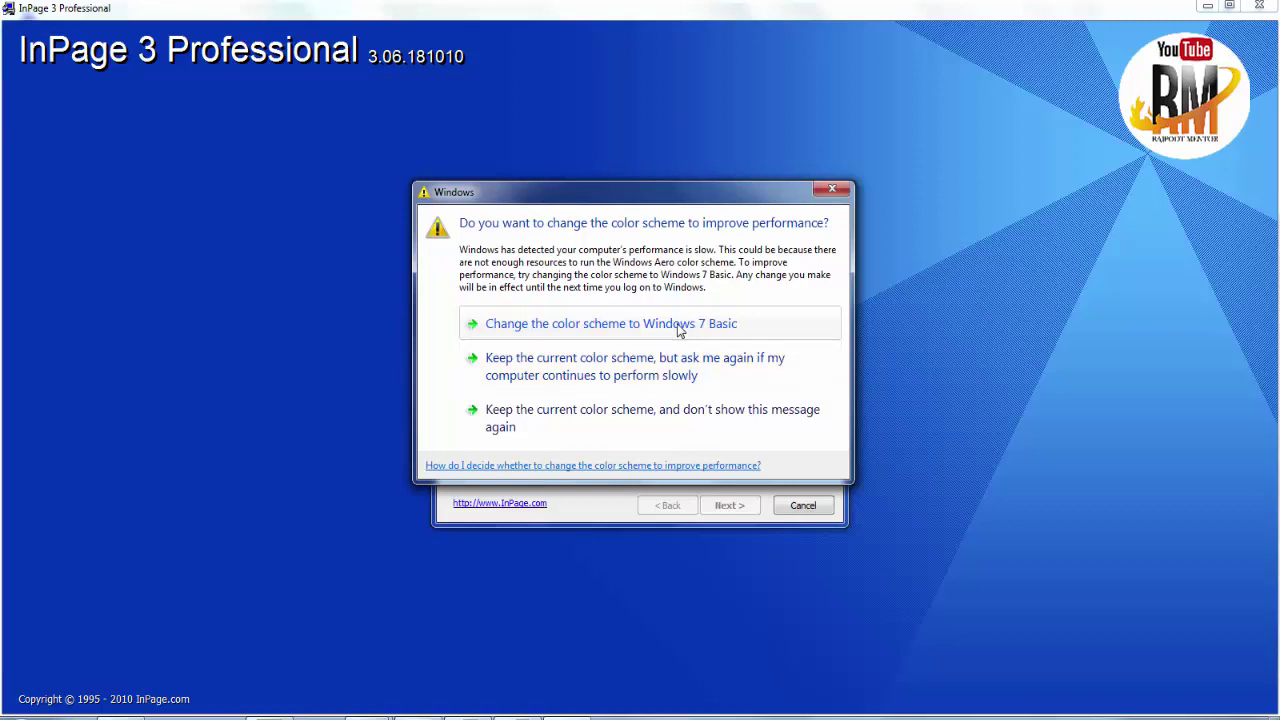
{"action": "left_click", "coordinate": [661, 420]}
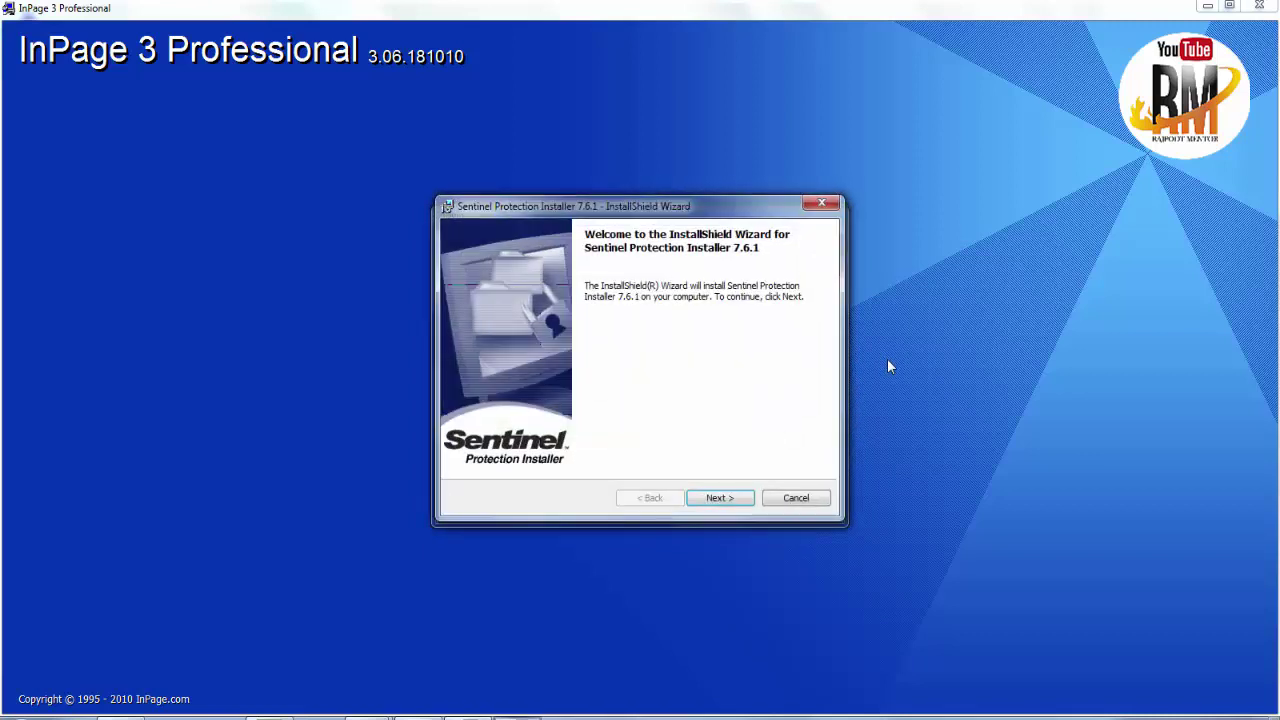
Install Sentinel Protection Installer 7.6.1 with the Complete setup type, accepting its license and the firewall changes
{"action": "left_click", "coordinate": [737, 500]}
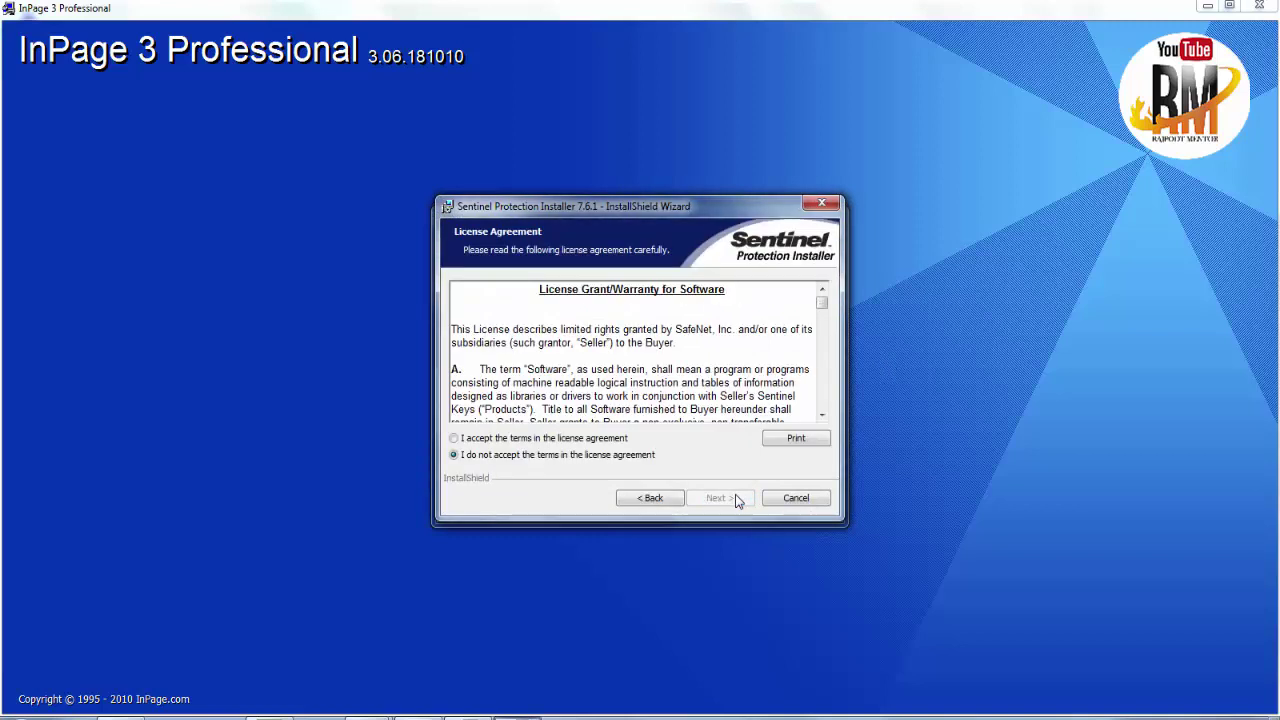
{"action": "left_click", "coordinate": [505, 441]}
{"action": "left_click", "coordinate": [727, 500]}
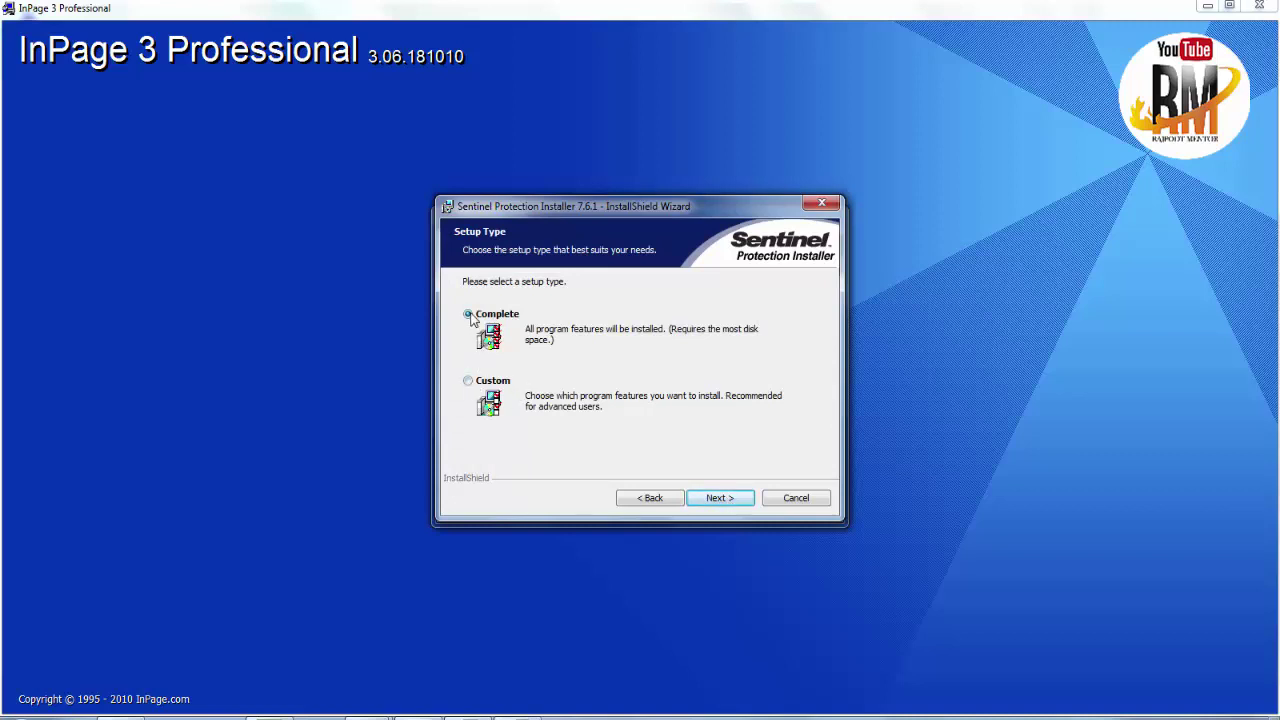
{"action": "left_click", "coordinate": [716, 500]}
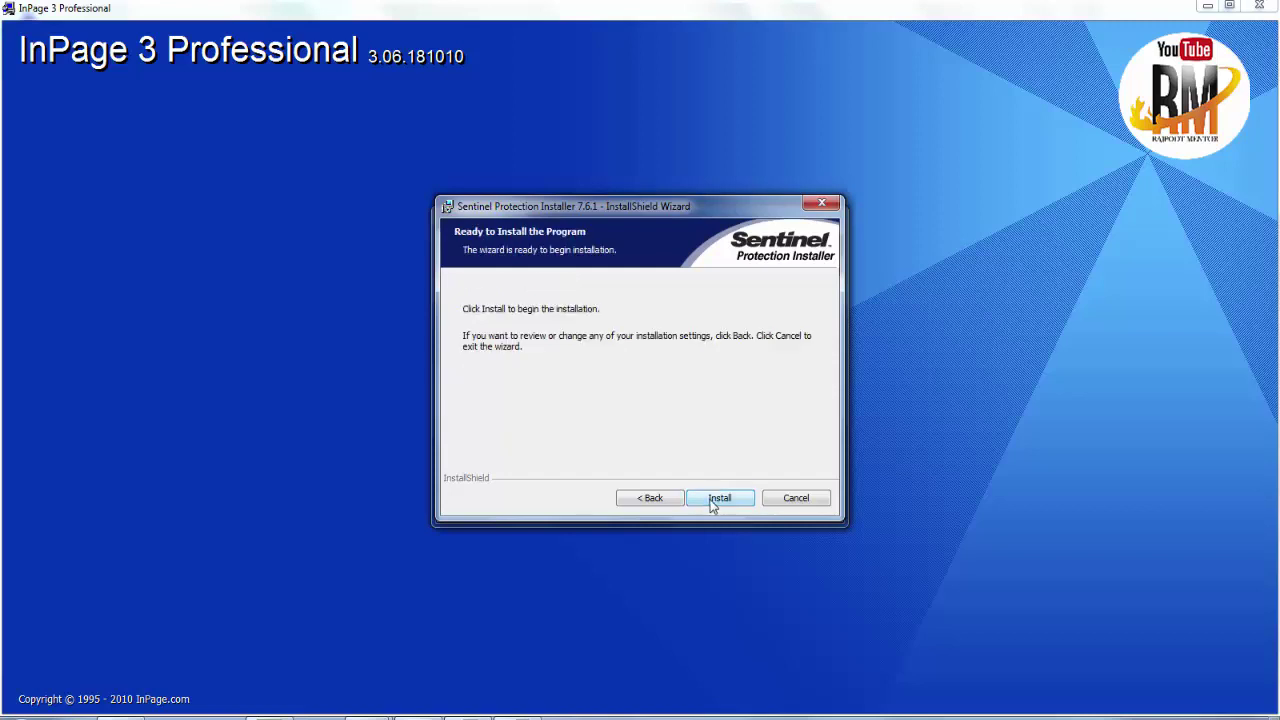
{"action": "left_click", "coordinate": [714, 502]}
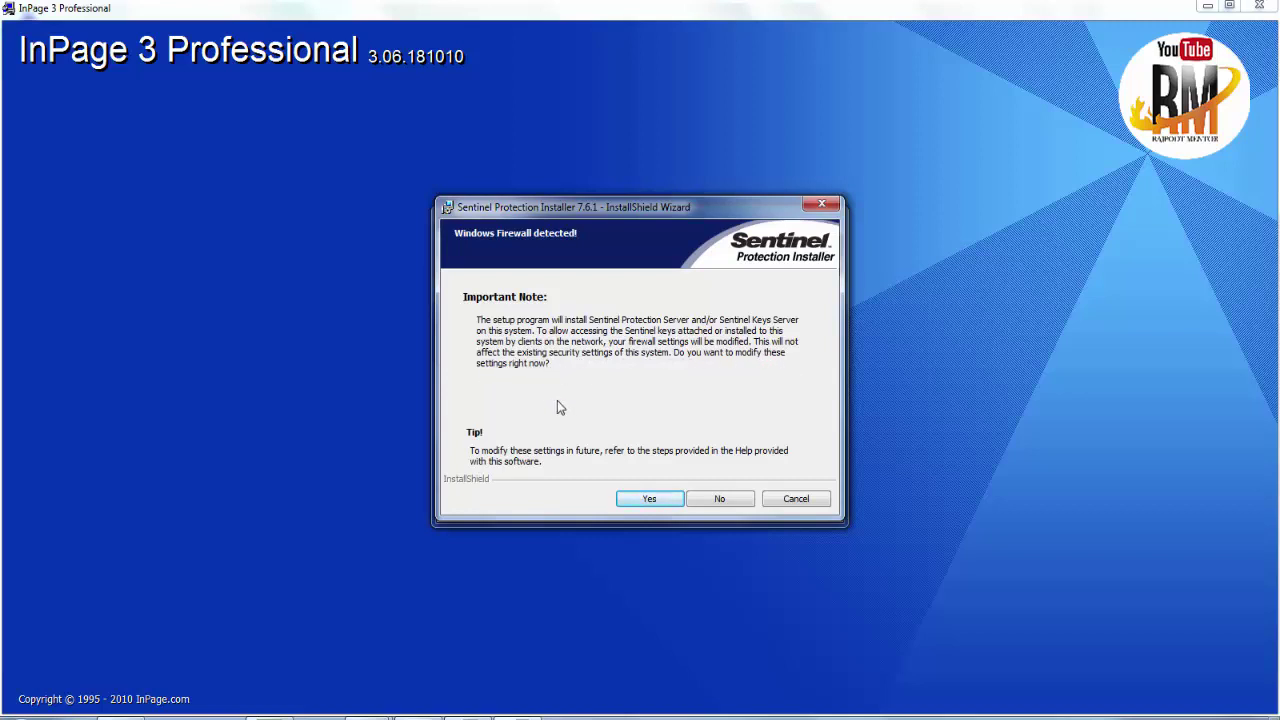
{"action": "left_click", "coordinate": [641, 500]}
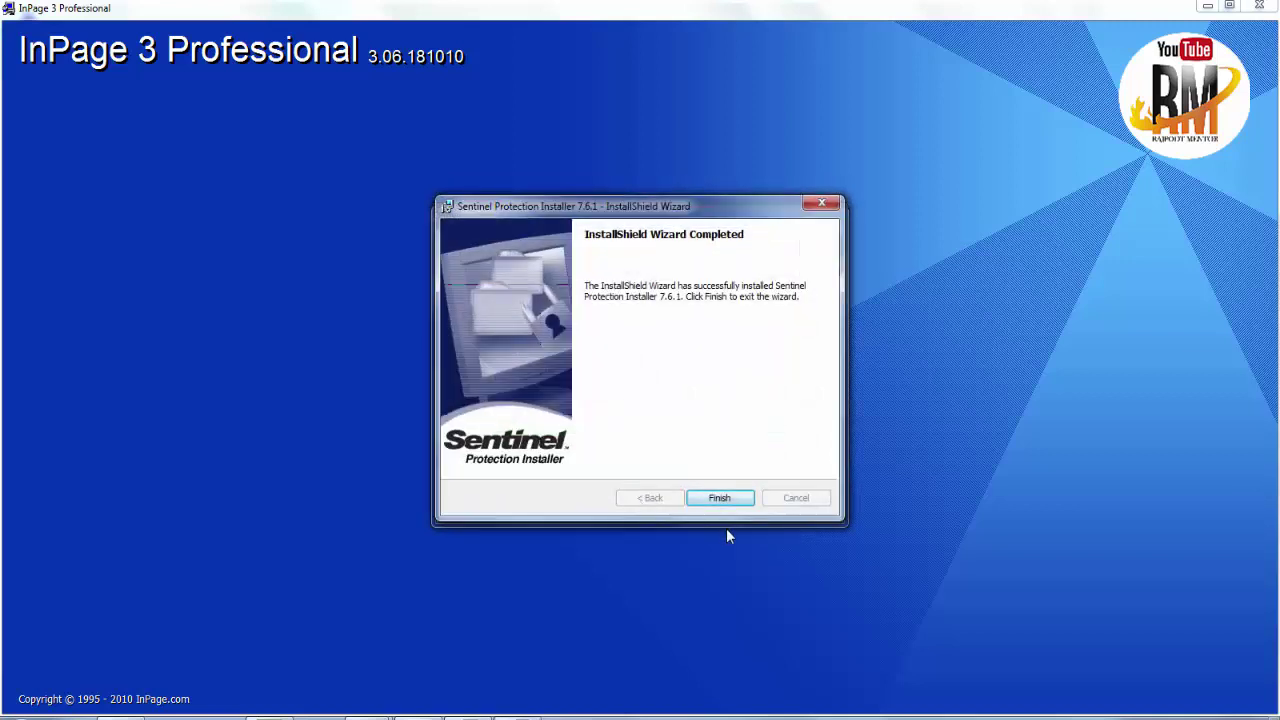
{"action": "left_click", "coordinate": [716, 498]}
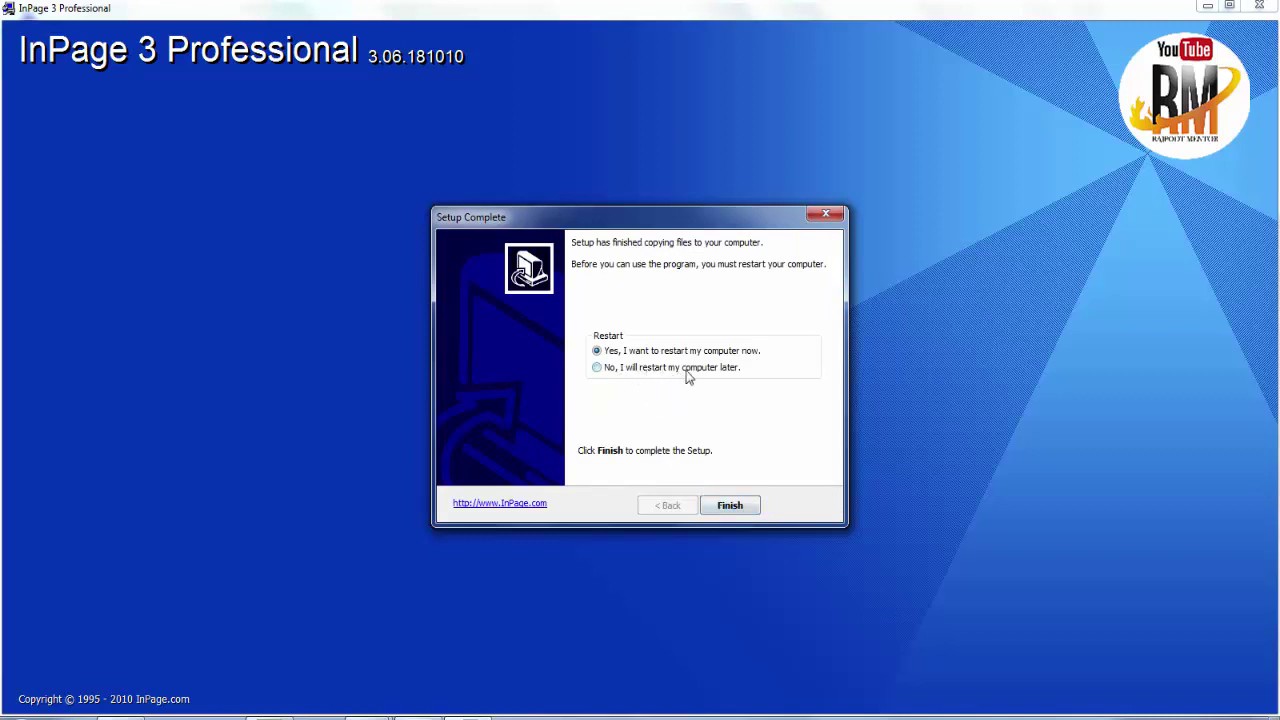
Finish the InPage 3 setup with the restart postponed, then show and refresh the desktop
{"action": "left_click", "coordinate": [598, 368]}
{"action": "left_click", "coordinate": [728, 506]}
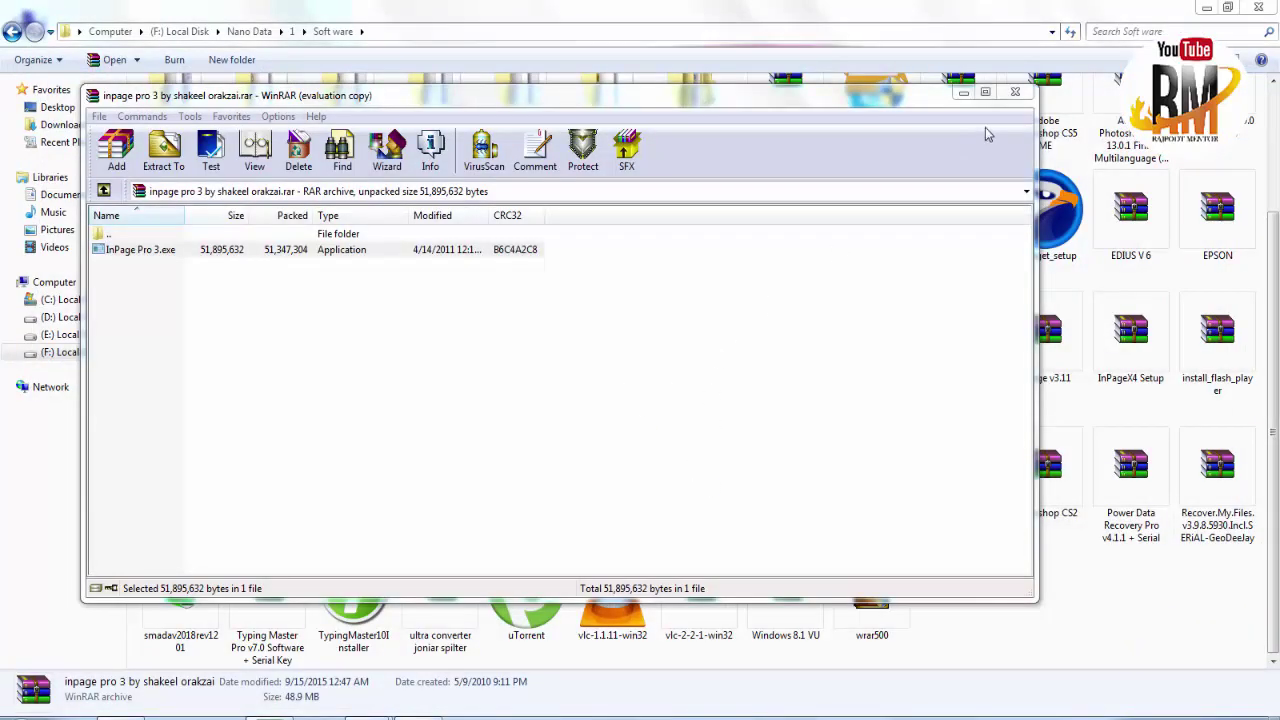
{"action": "key", "text": "super+d"}
{"action": "right_click", "coordinate": [1054, 274]}
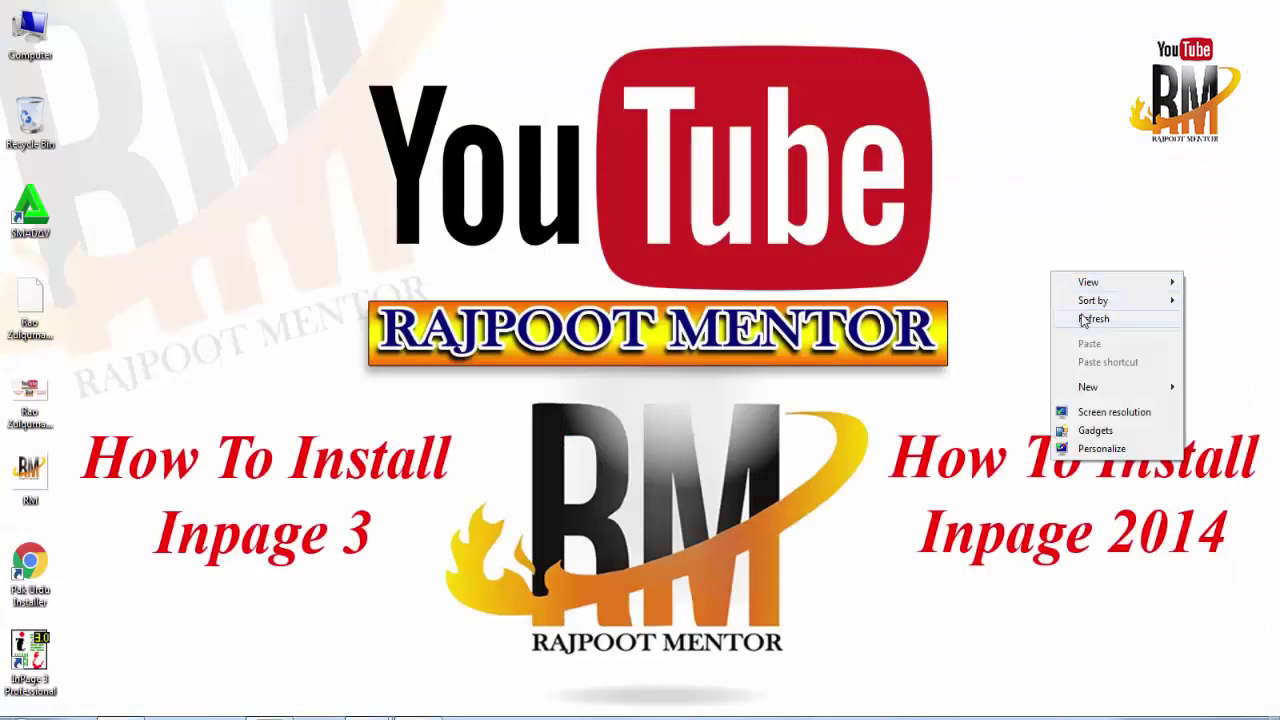
{"action": "left_click", "coordinate": [1090, 320]}
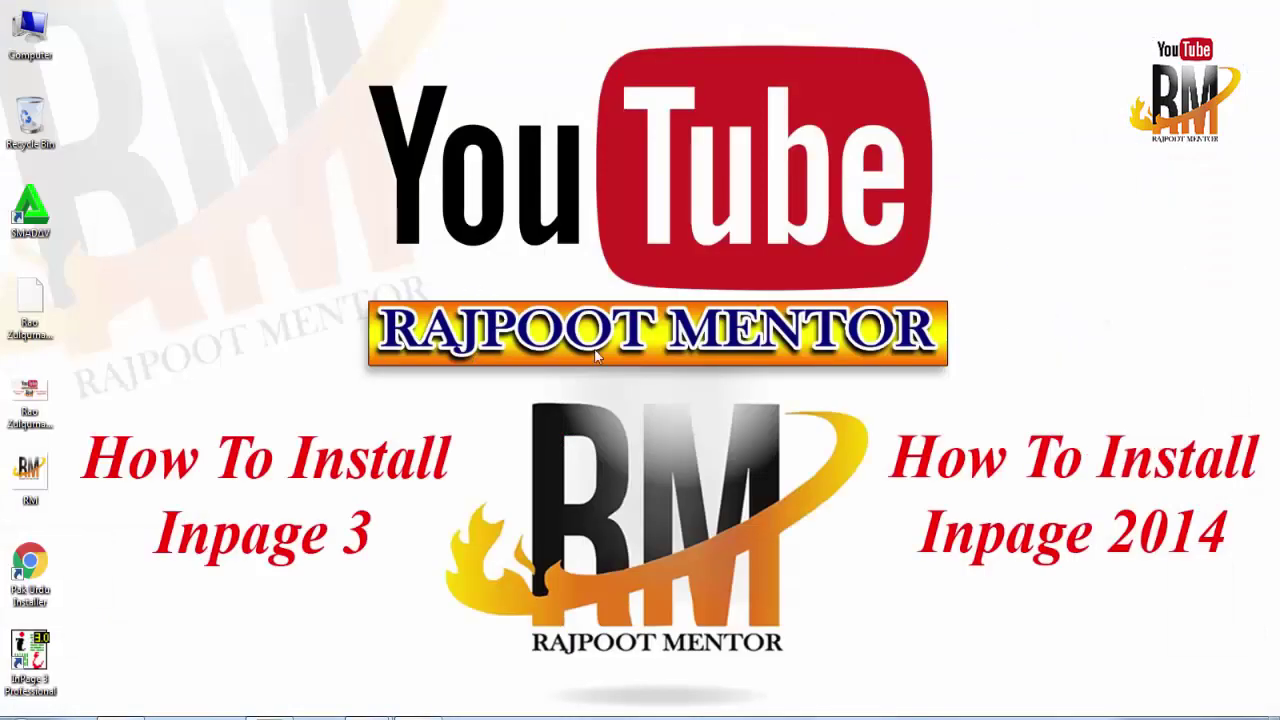